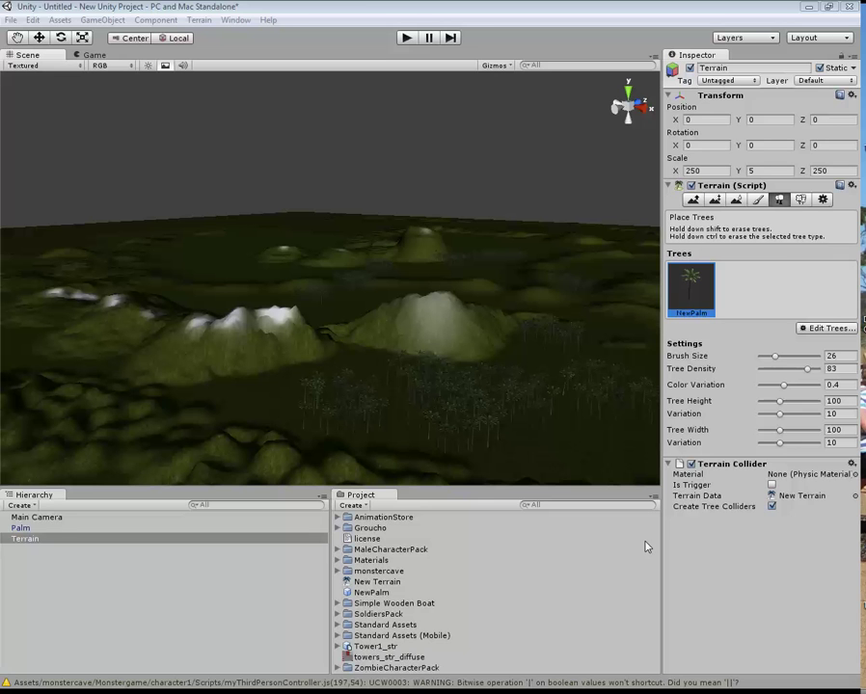
Step: Select the license asset, then switch to the class Resources page in the browser
click(646, 540)
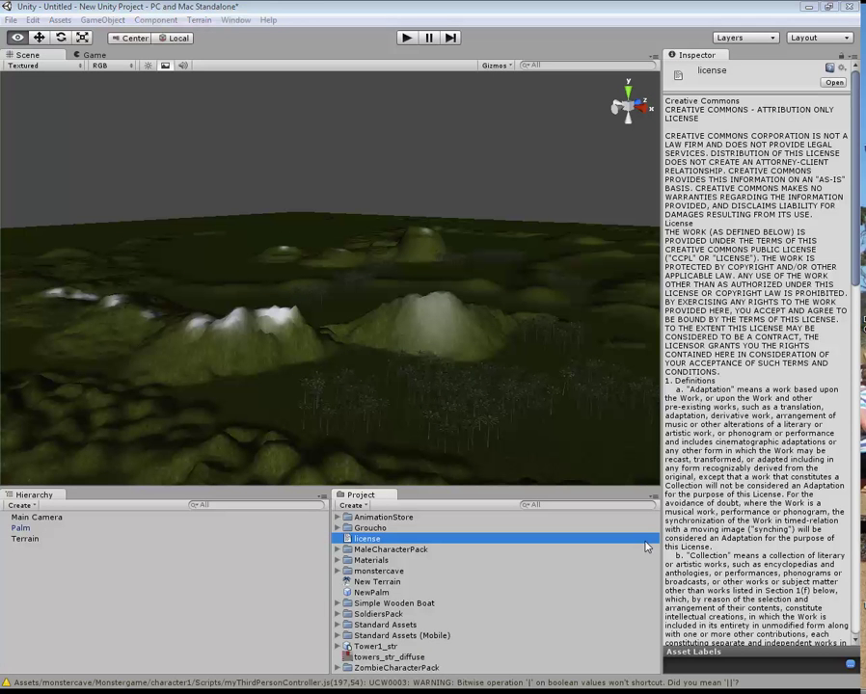
key(alt+Tab)
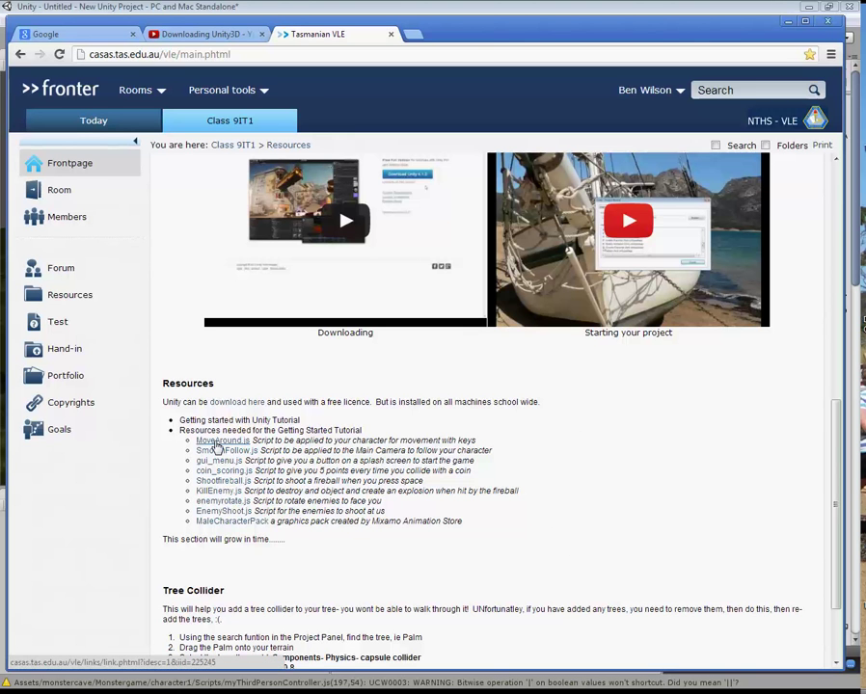
Step: Save the MoveAround.js and SmoothFollow.js script links, then minimise the browser
right_click(217, 446)
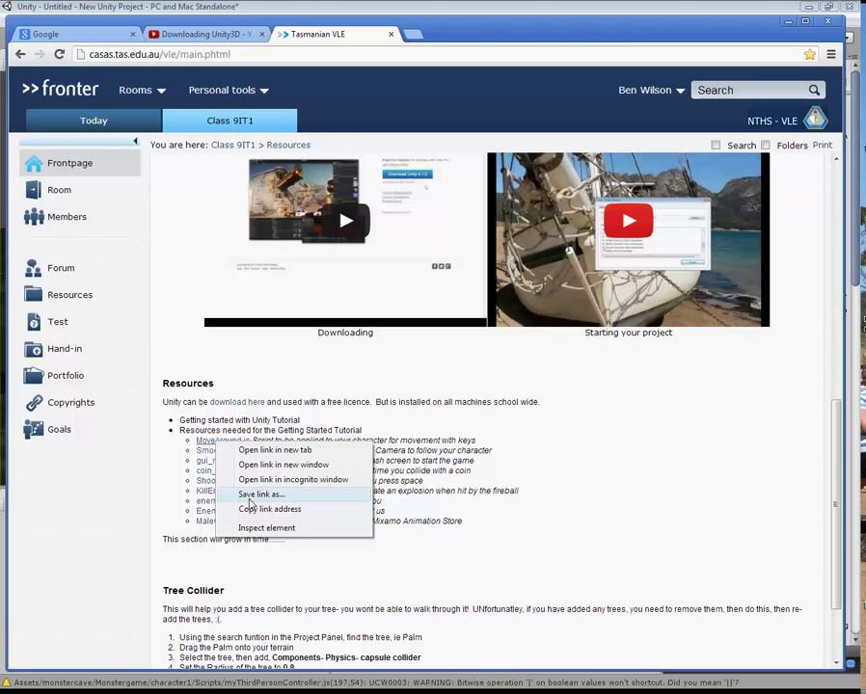
click(575, 553)
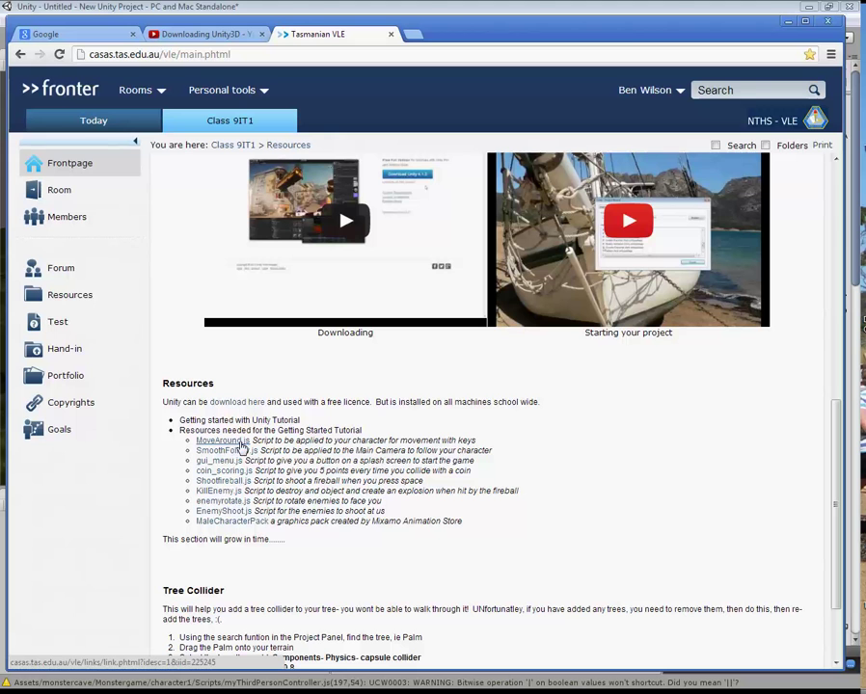
right_click(240, 453)
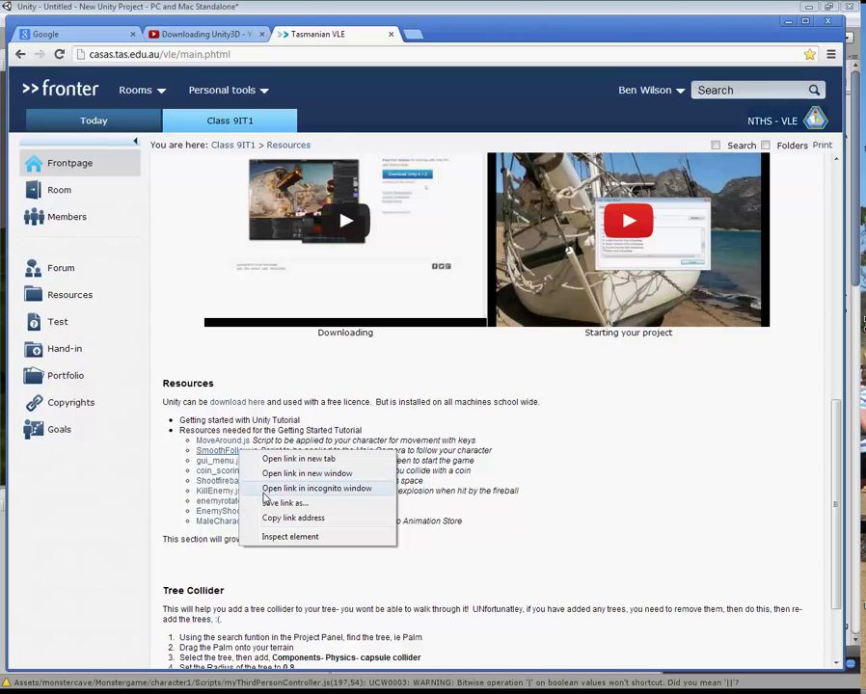
click(648, 544)
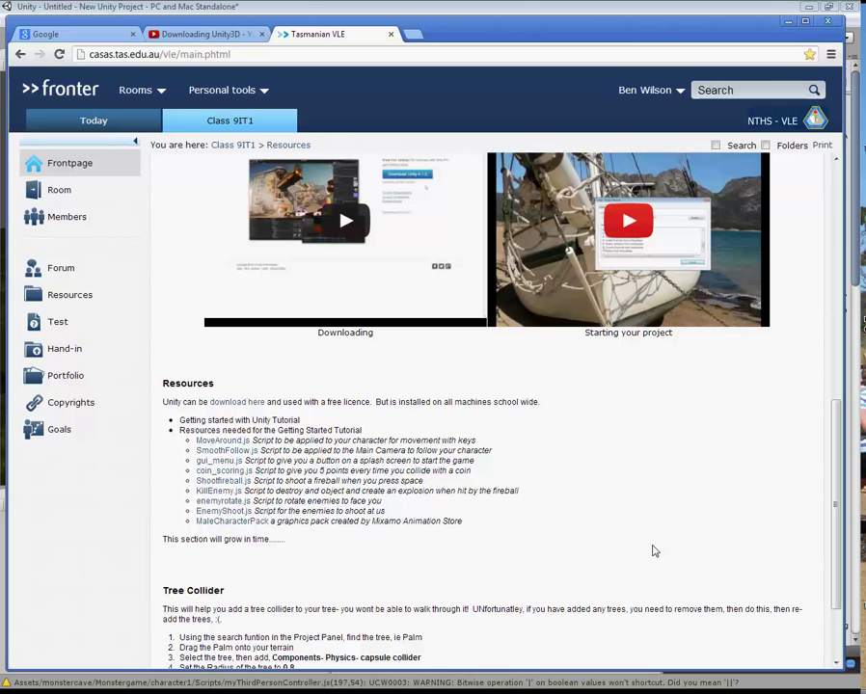
click(788, 24)
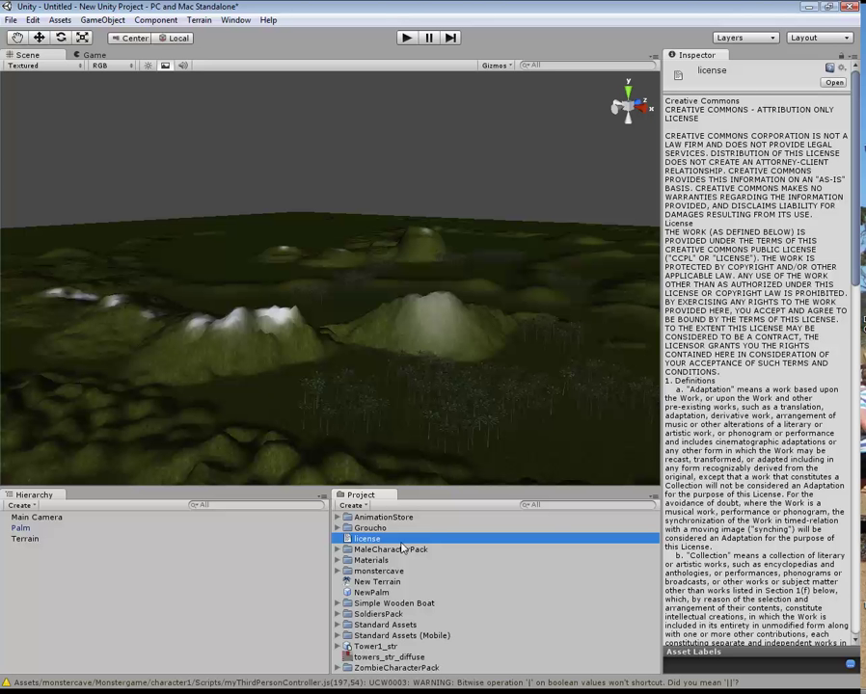
Step: From the monstercave folder, open Import New Asset on the Dropbox Unity folder
click(463, 528)
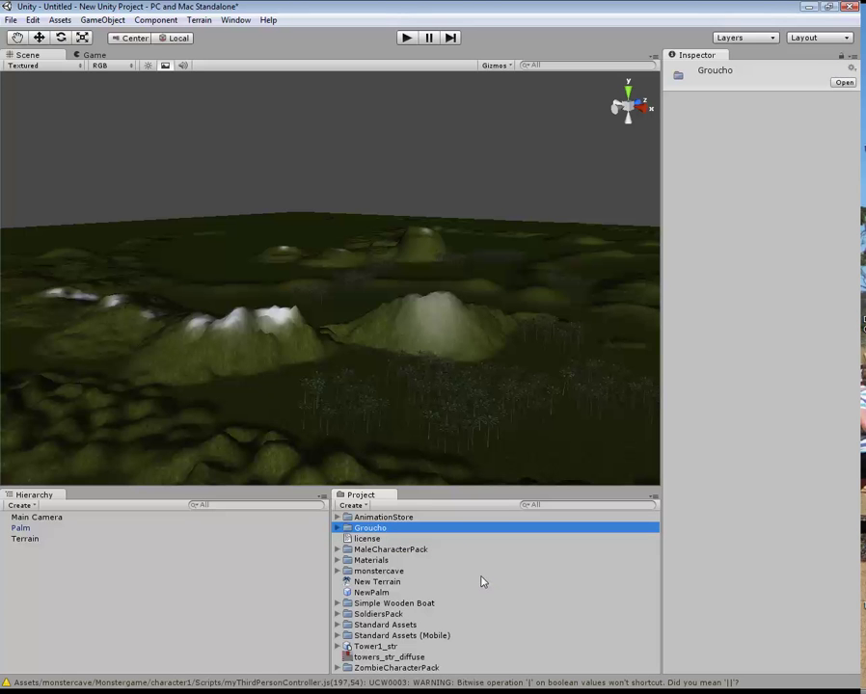
click(478, 573)
right_click(527, 598)
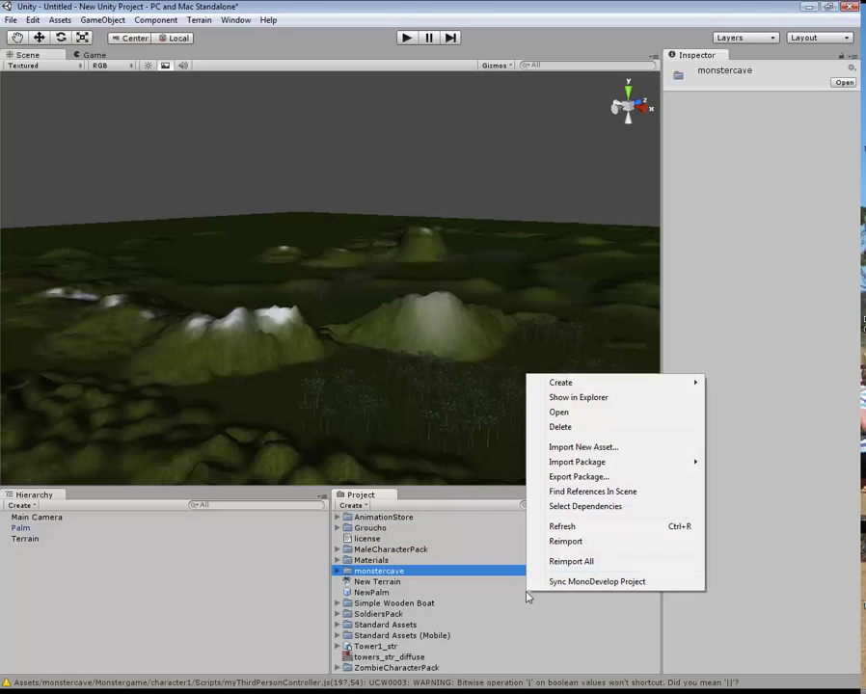
click(567, 449)
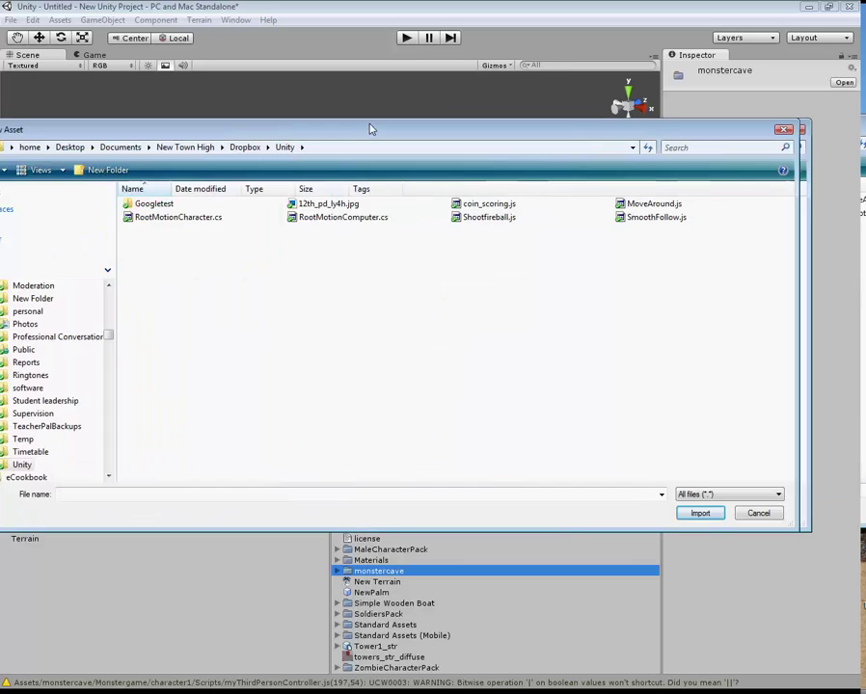
drag(364, 127, 441, 114)
Step: Import MoveAround.js from the Unity folder into the project
click(714, 201)
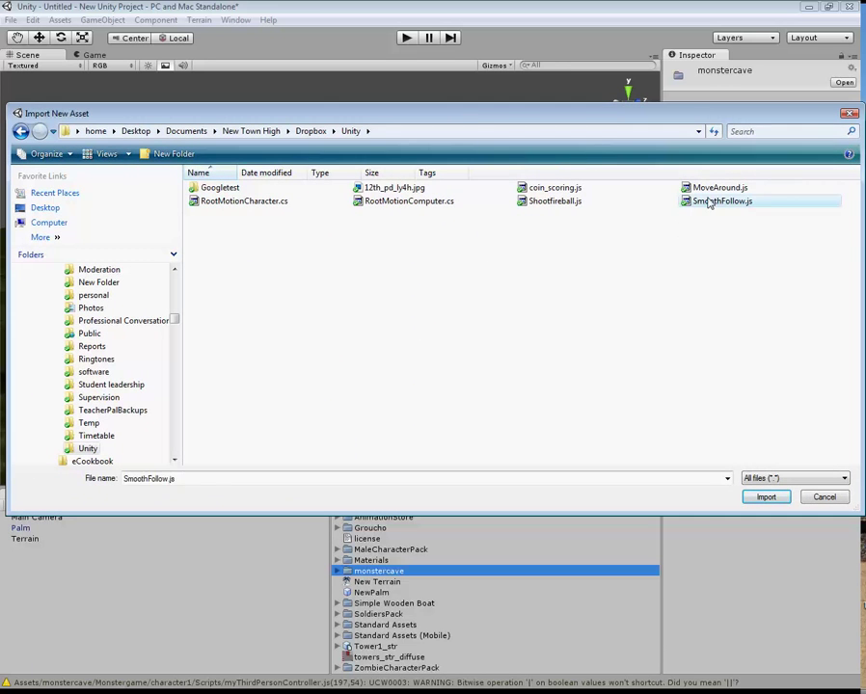
click(702, 188)
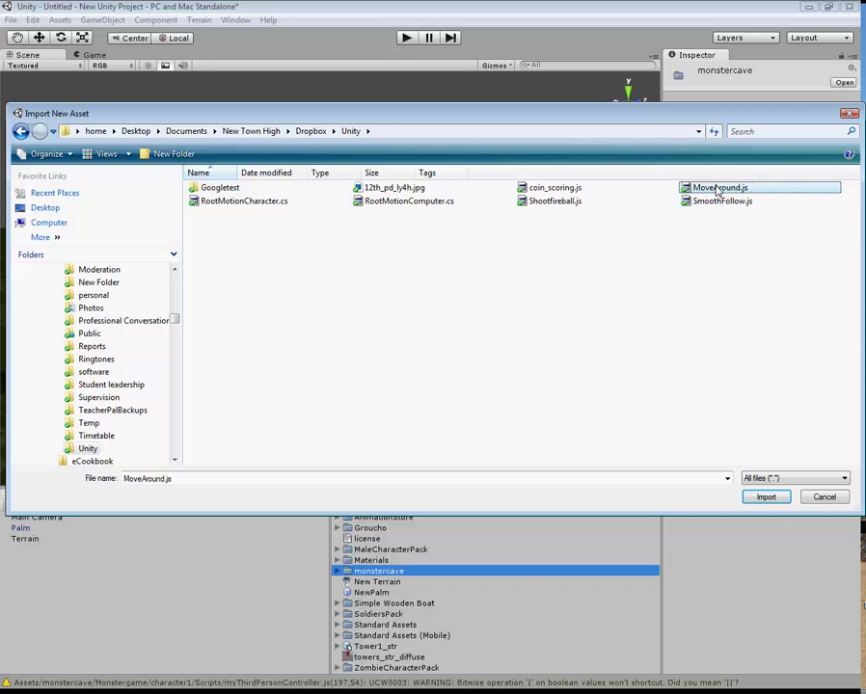
click(767, 498)
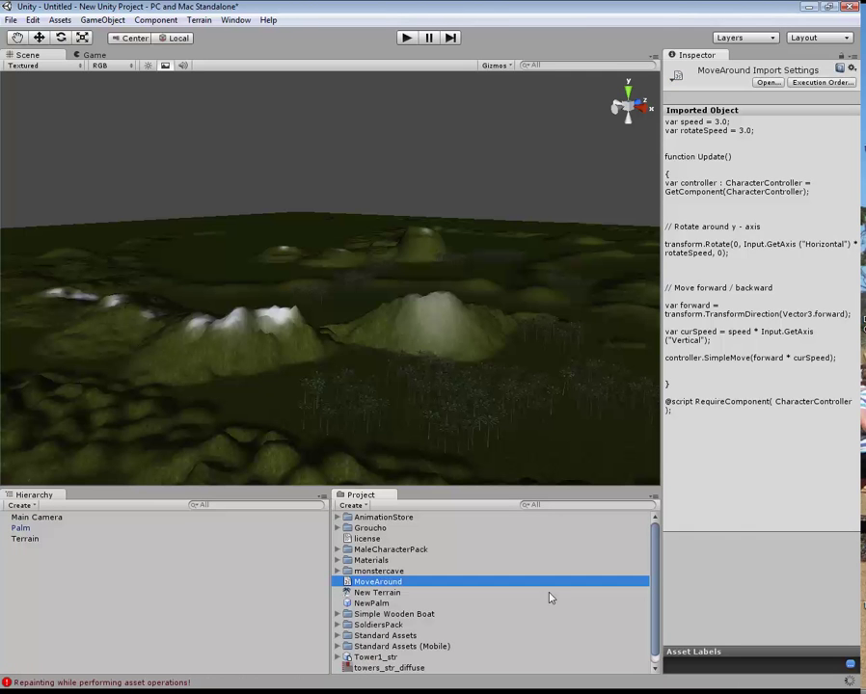
Step: Import SmoothFollow.js as well, then select the imported MoveAround script
right_click(548, 602)
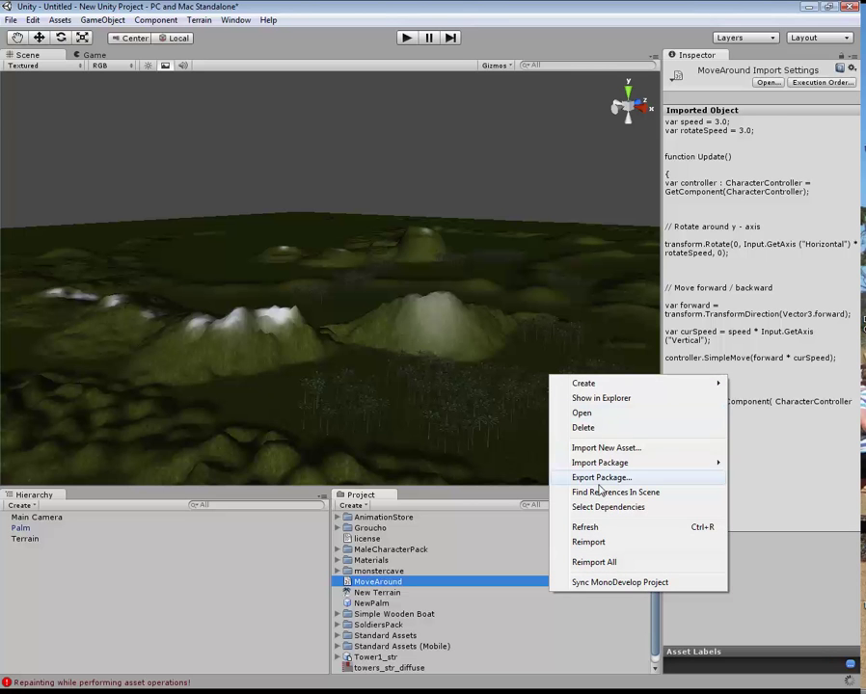
click(608, 448)
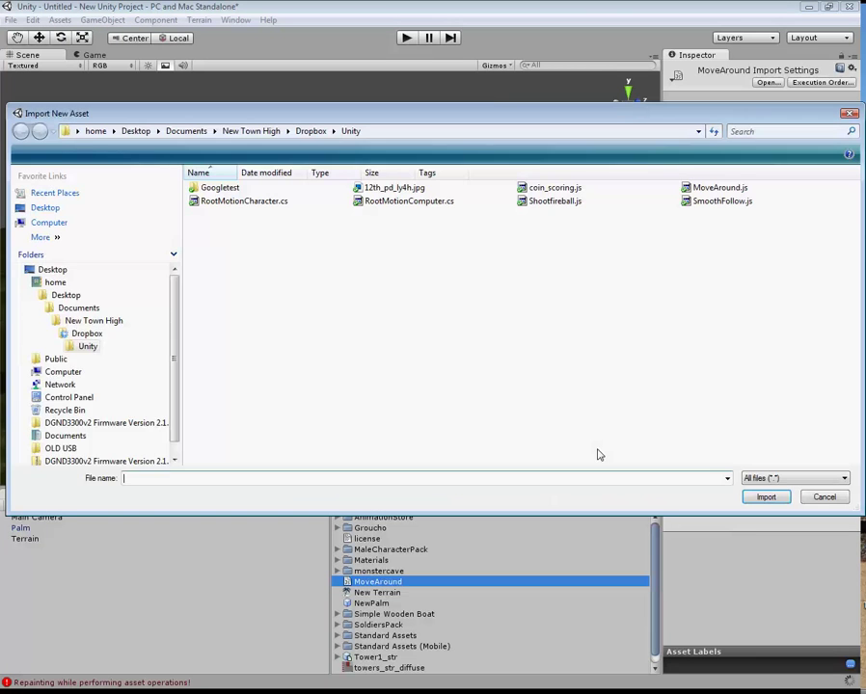
click(718, 200)
click(765, 498)
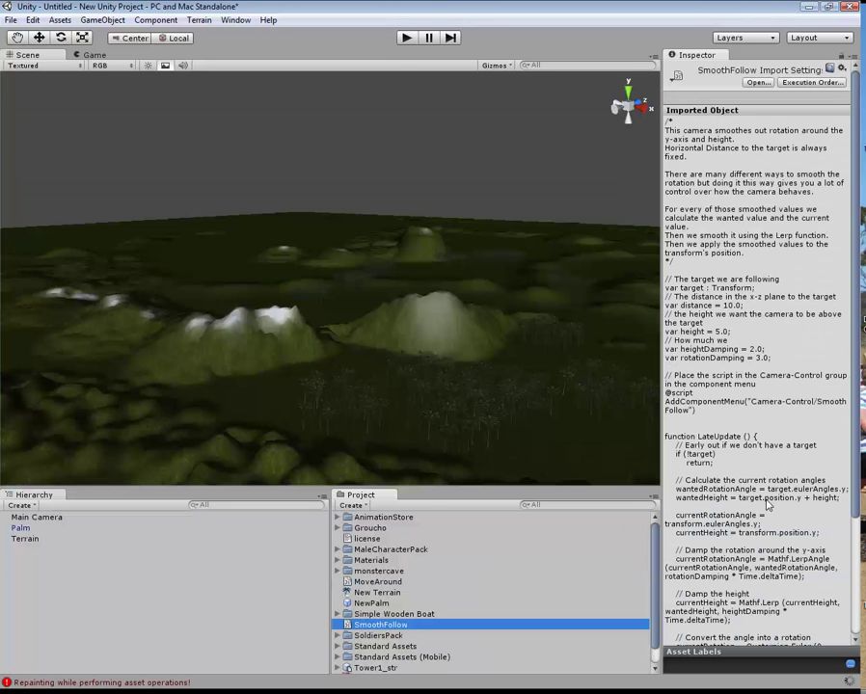
click(376, 582)
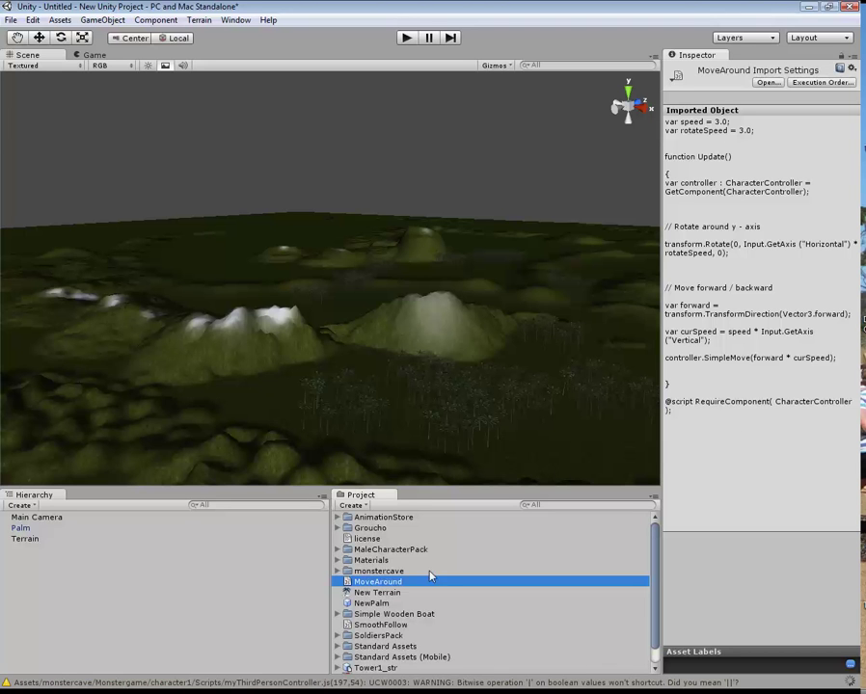
Step: Create a Capsule via GameObject > Create Other > Capsule
click(383, 625)
click(384, 626)
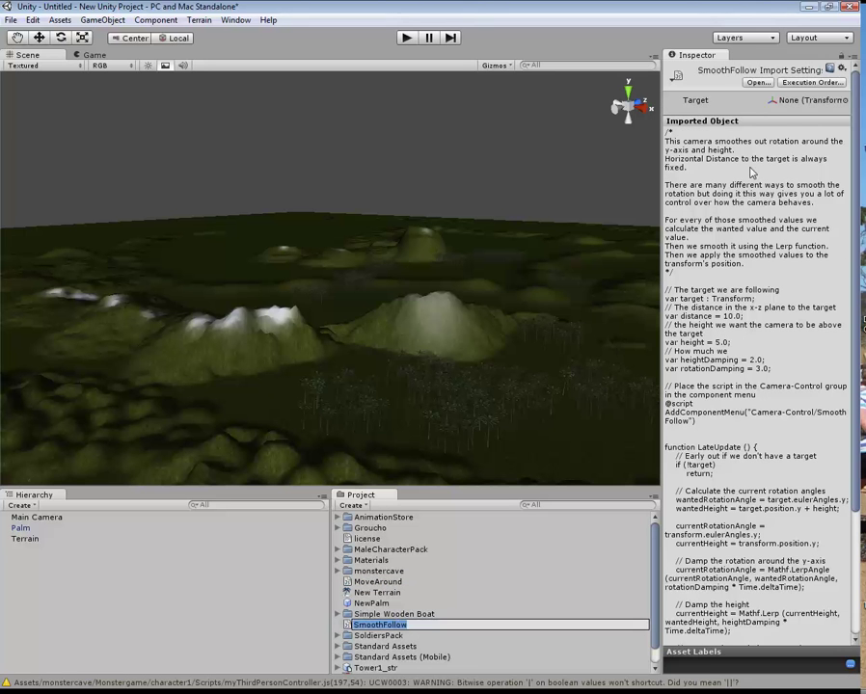
click(521, 614)
click(152, 21)
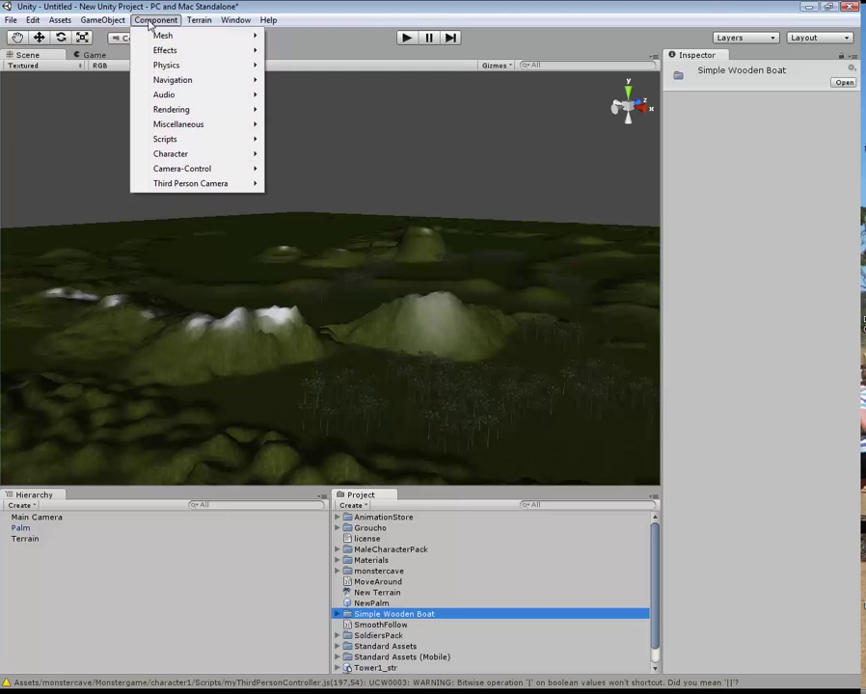
mouse_move(102, 20)
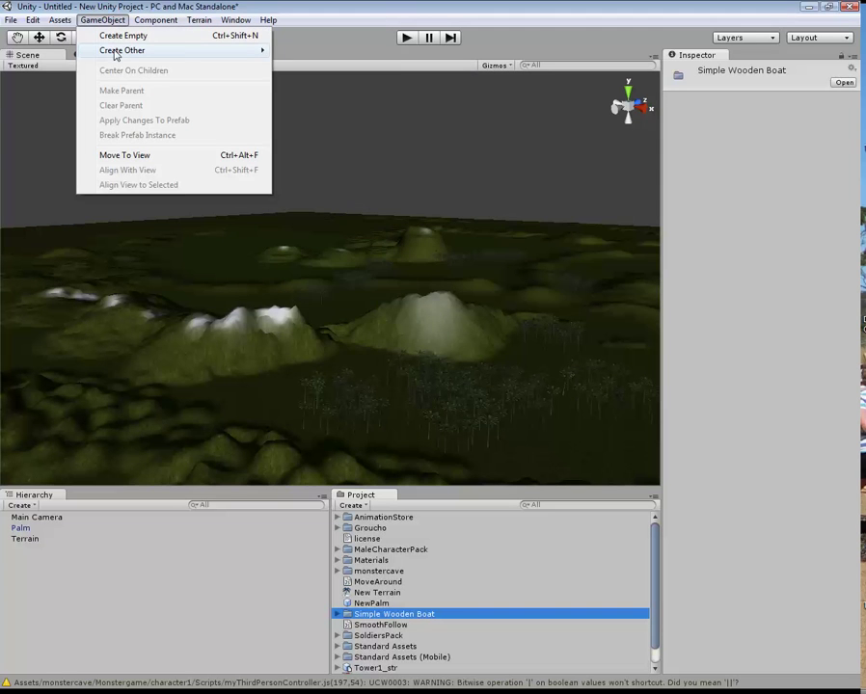
mouse_move(116, 52)
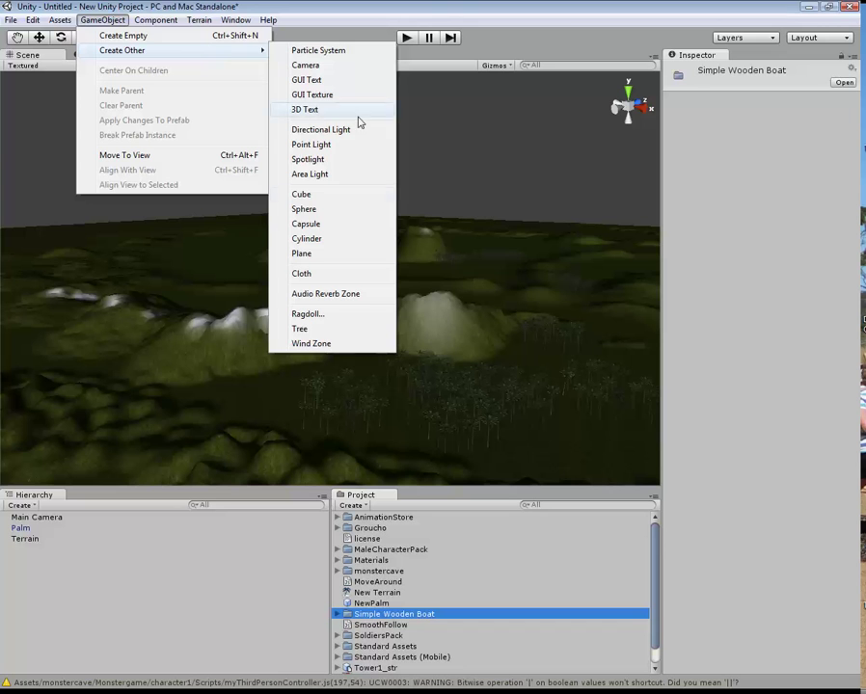
click(328, 224)
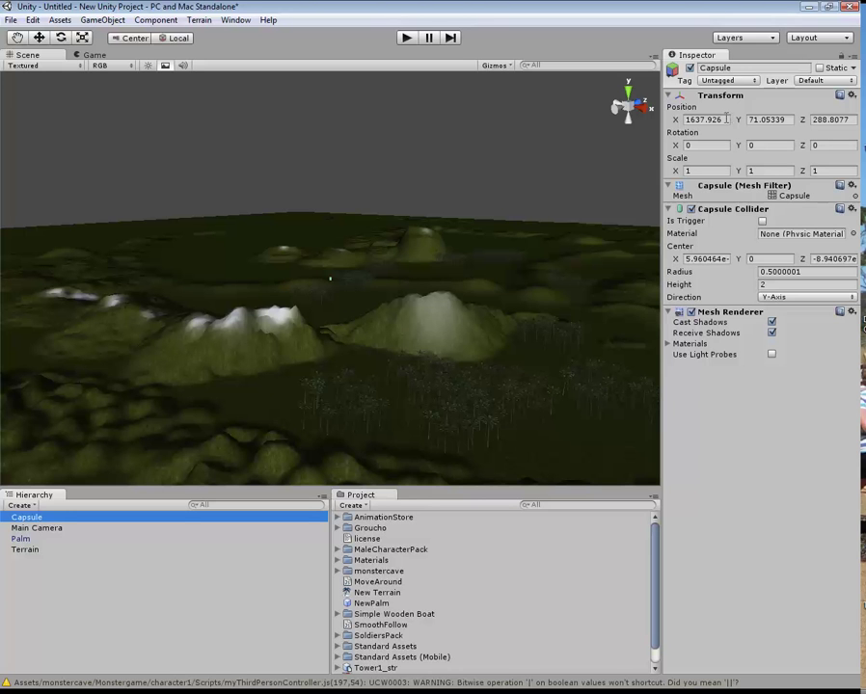
Step: Set the Capsule's position to X 250, Y 10 and frame it in the Scene view
click(726, 119)
text(250)
key(Tab)
text(10)
key(Tab)
text(250)
click(27, 518)
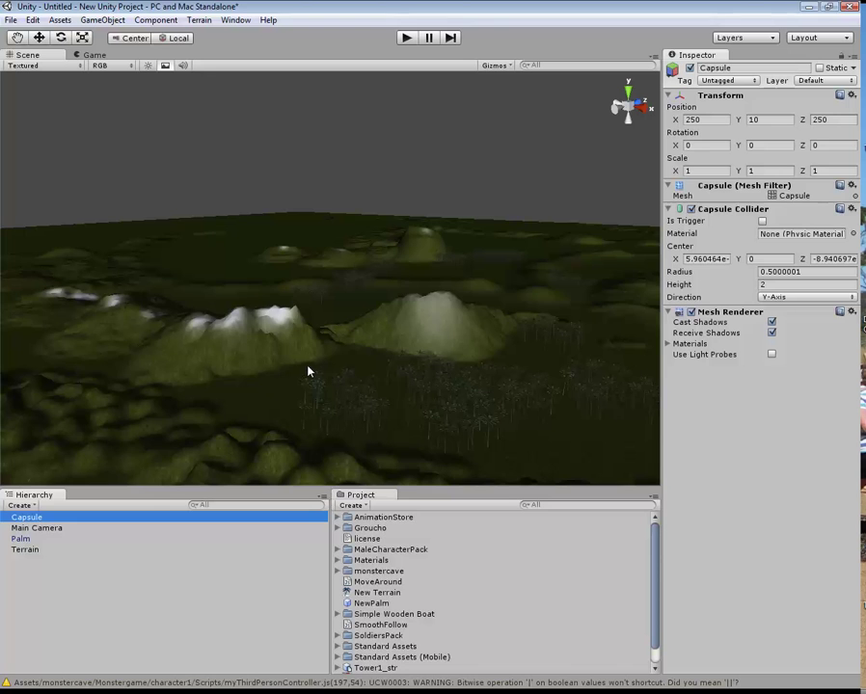
key(f)
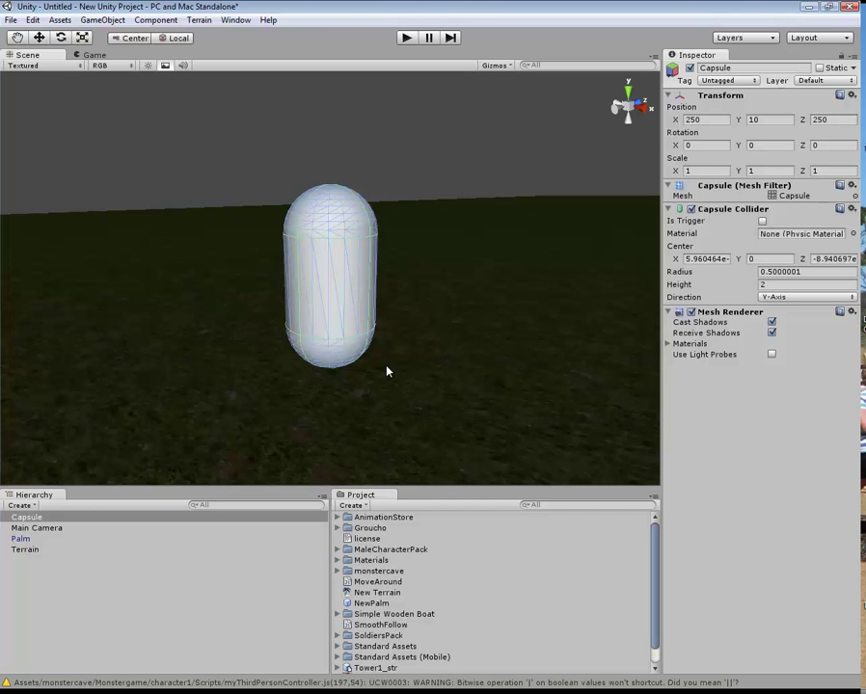
Step: Zoom the Scene view far out to show the whole terrain, then edit the Capsule's X
scroll(396, 367, down, 8)
scroll(395, 307, down, 8)
scroll(394, 269, down, 6)
scroll(394, 269, down, 4)
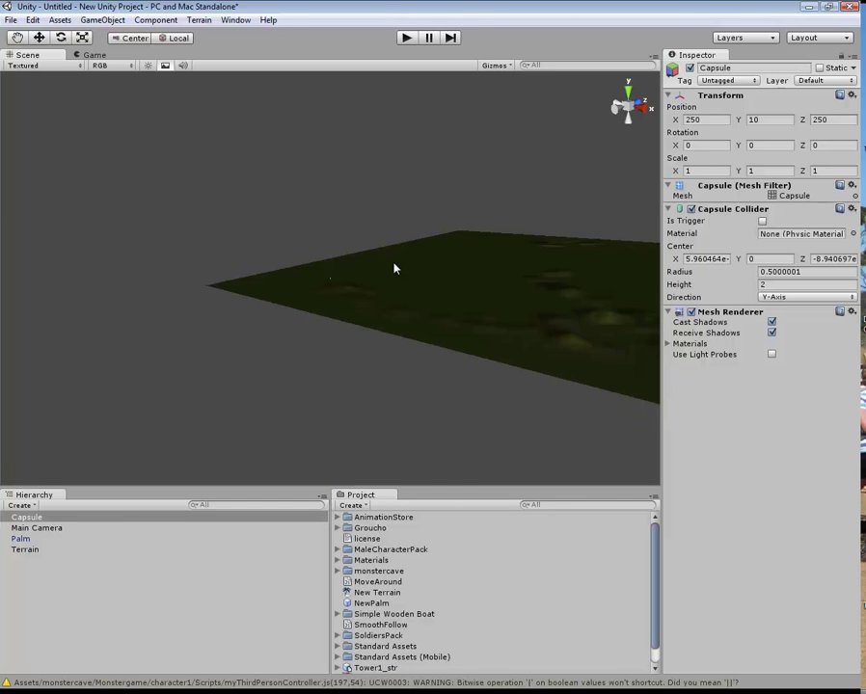
scroll(395, 269, down, 4)
scroll(395, 269, down, 2)
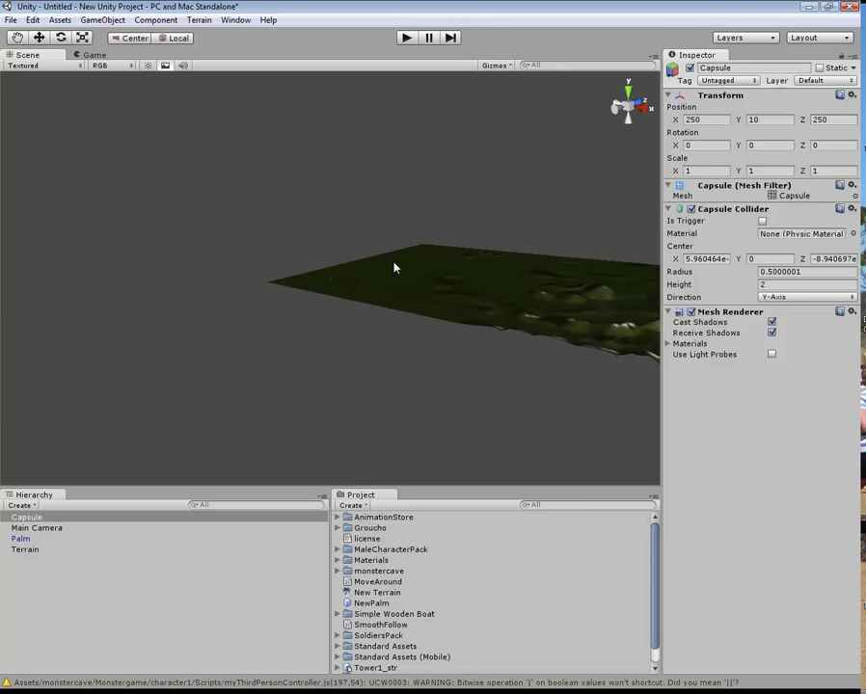
click(714, 120)
Step: Retype the Capsule's X position until it reaches 1500, then frame the Capsule
text(10)
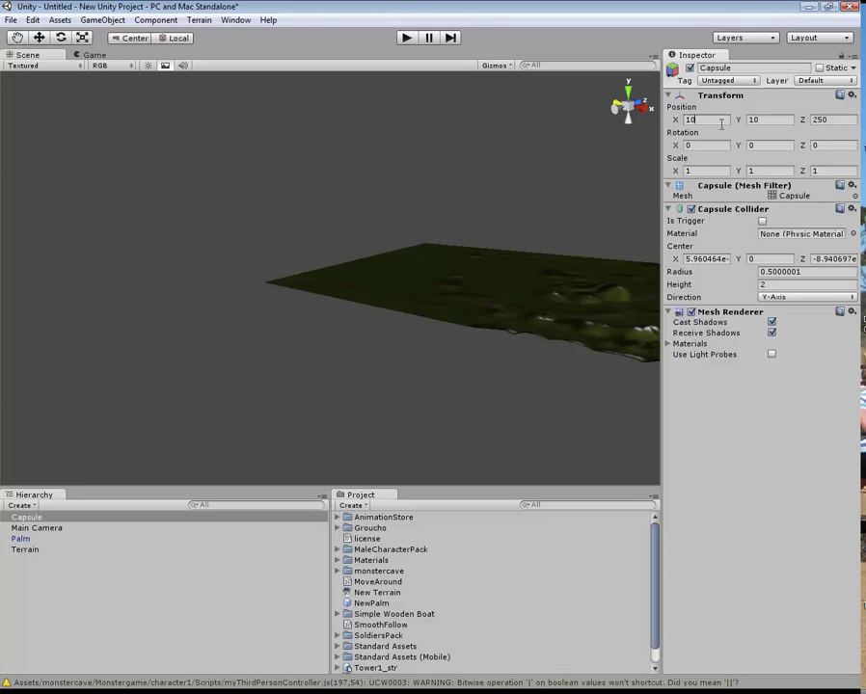
key(Return)
text(750)
key(Return)
text(15000)
click(29, 518)
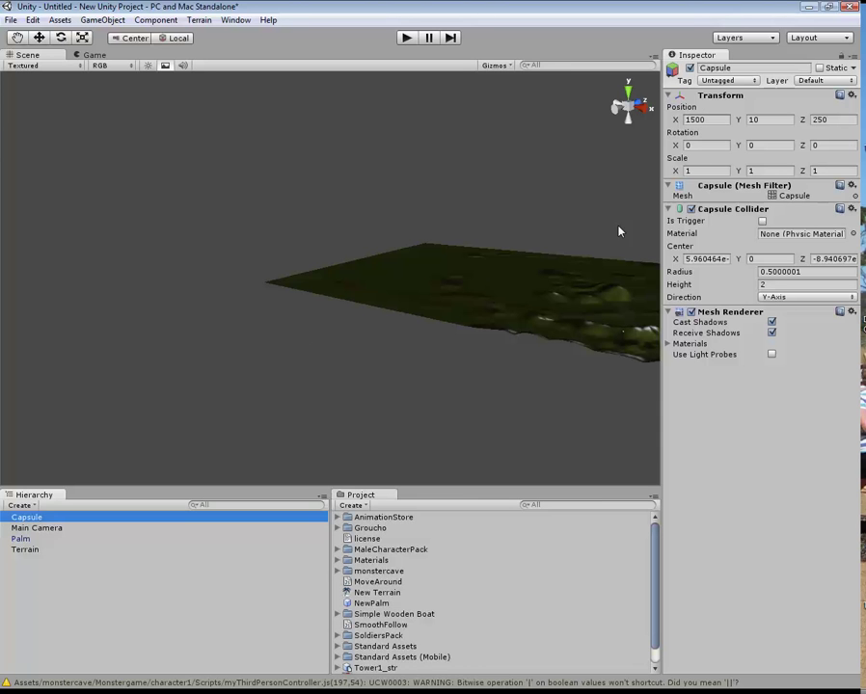
key(f)
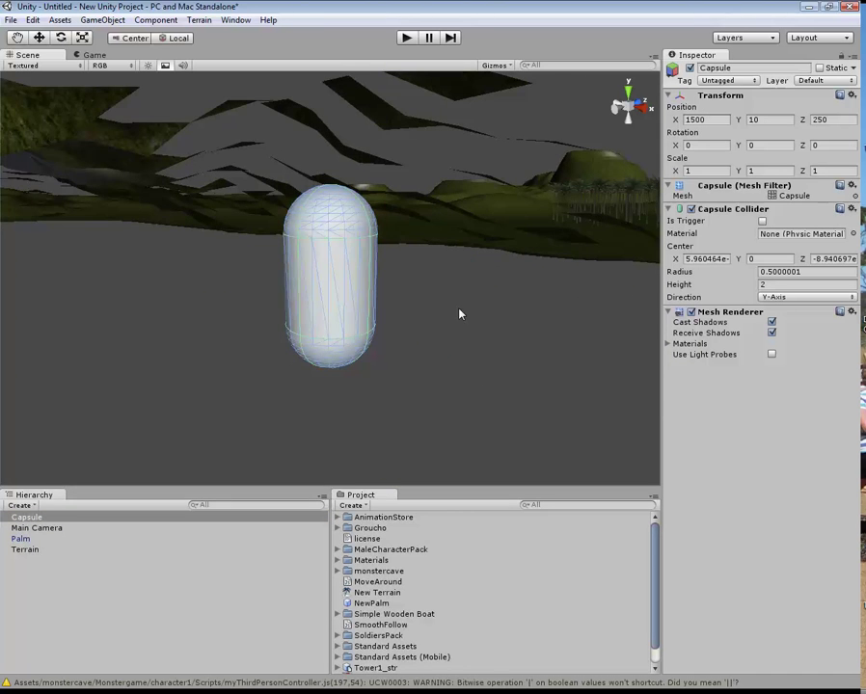
Step: Set the Capsule's Y position to 25 and centre the view on it
click(760, 118)
text(20)
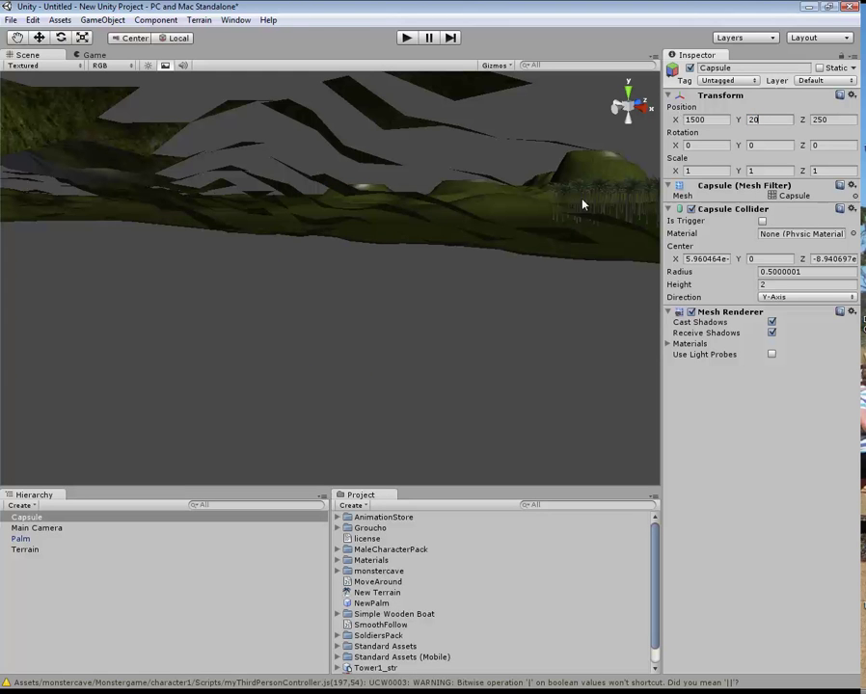
click(46, 521)
key(f)
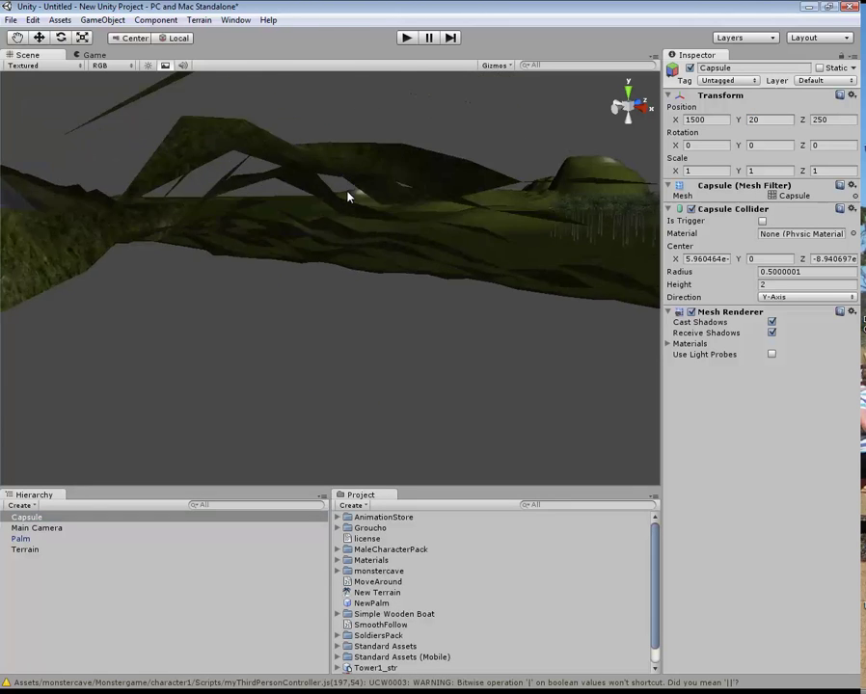
click(745, 119)
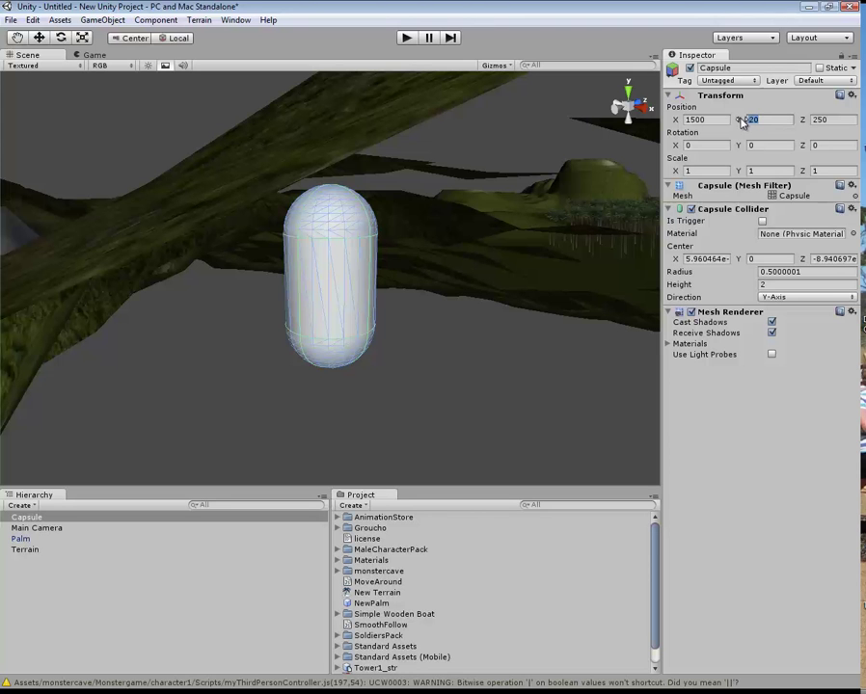
text(2)
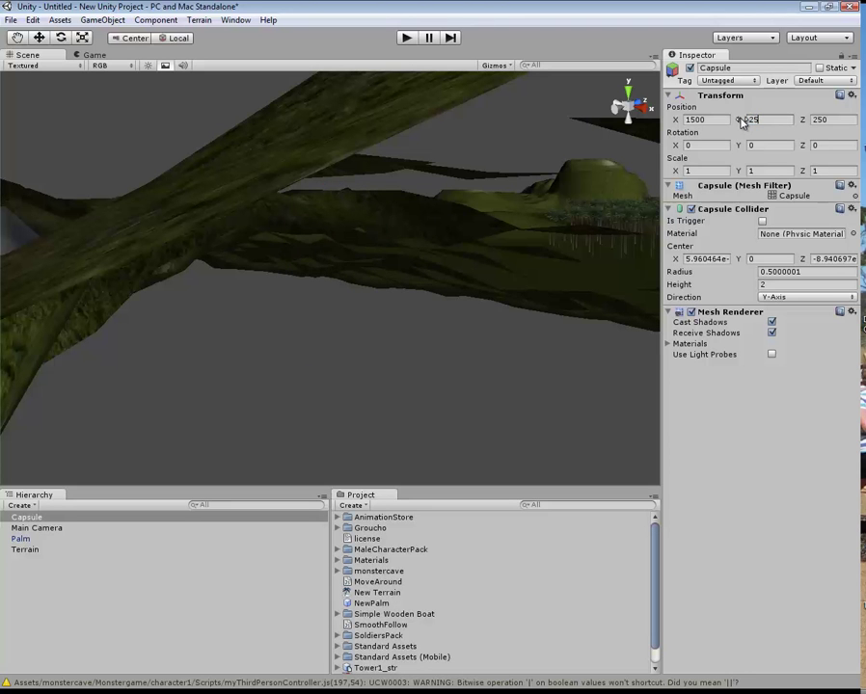
key(Return)
key(f)
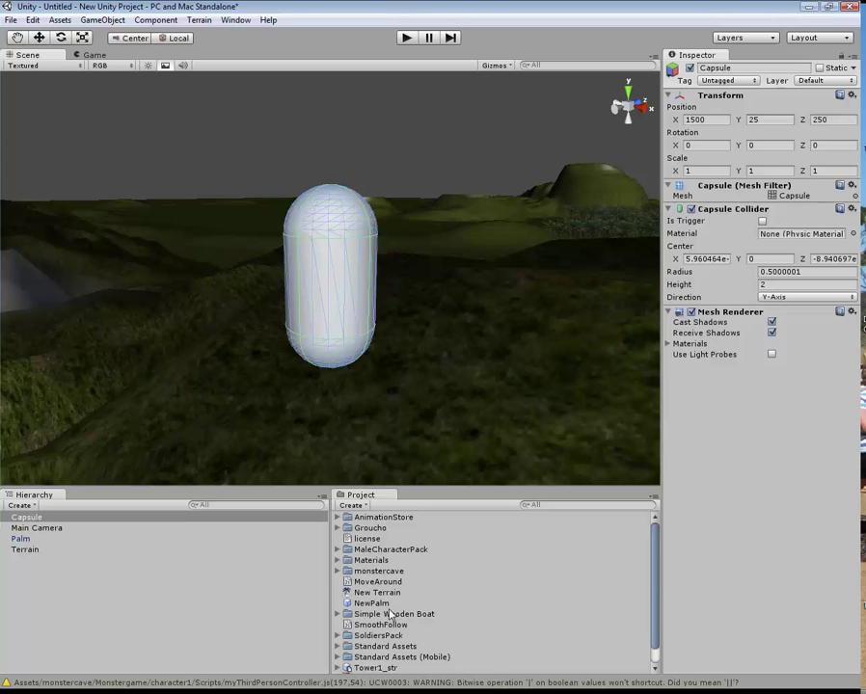
Step: Drag the MoveAround script onto the Capsule and check its new Character Controller
click(399, 582)
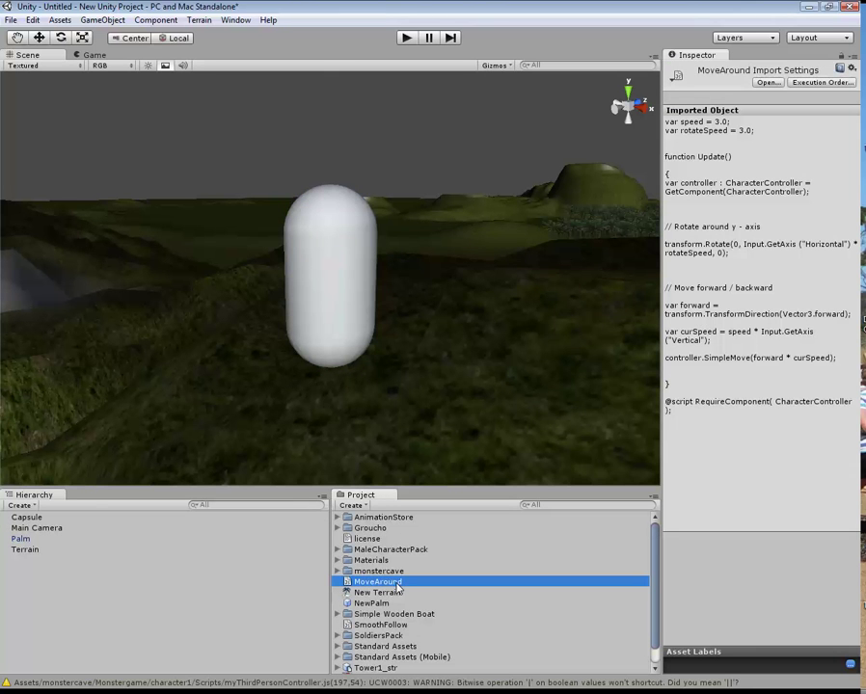
drag(398, 583, 32, 521)
click(26, 518)
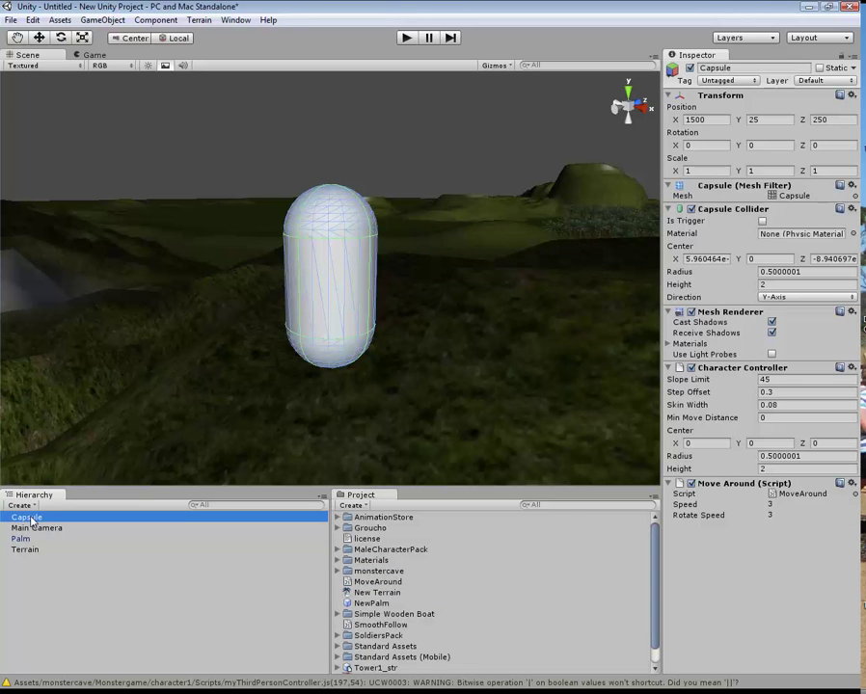
right_click(31, 521)
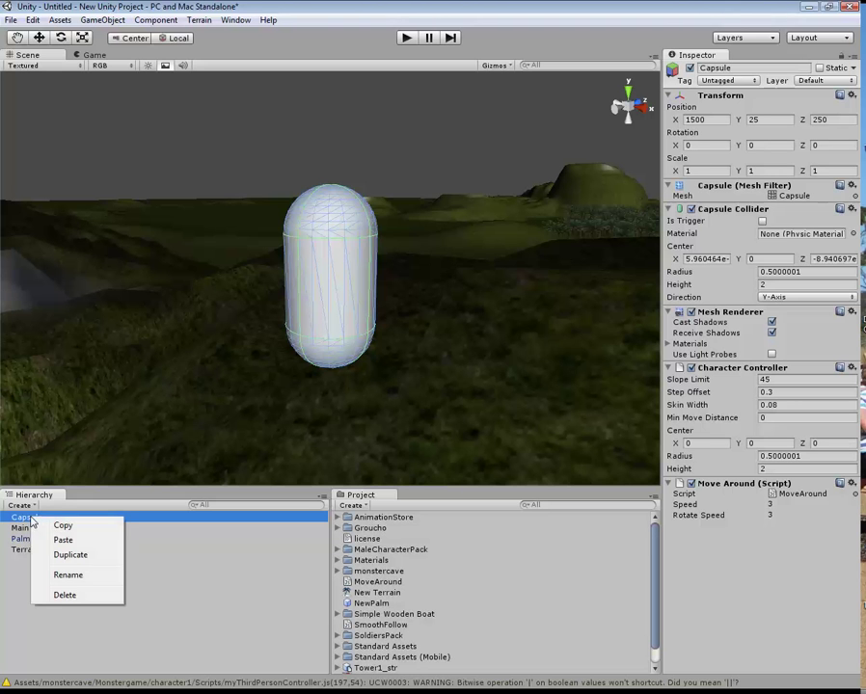
Step: Rename the Capsule object to 'Player'
click(46, 574)
text(Player)
key(Return)
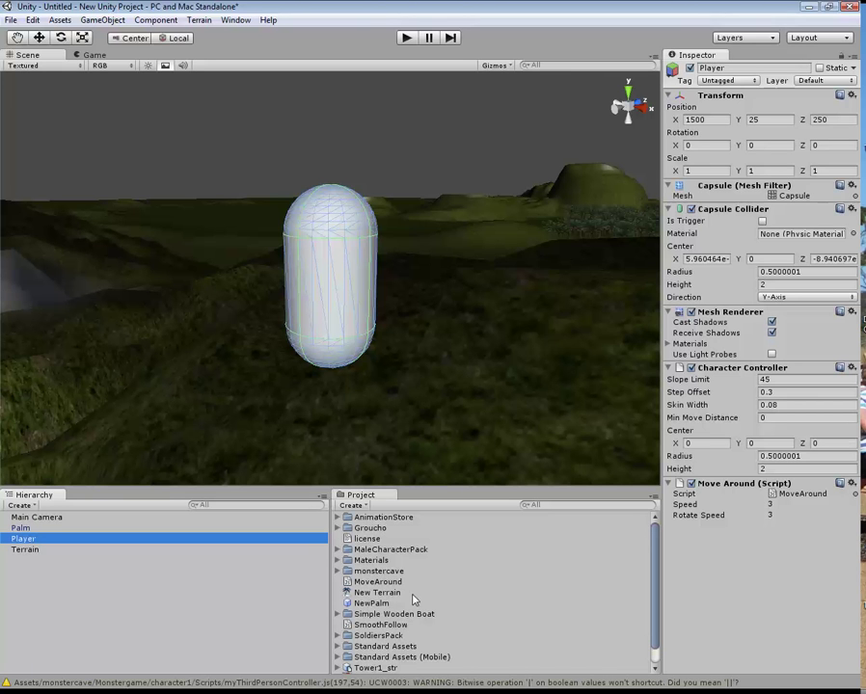
click(382, 625)
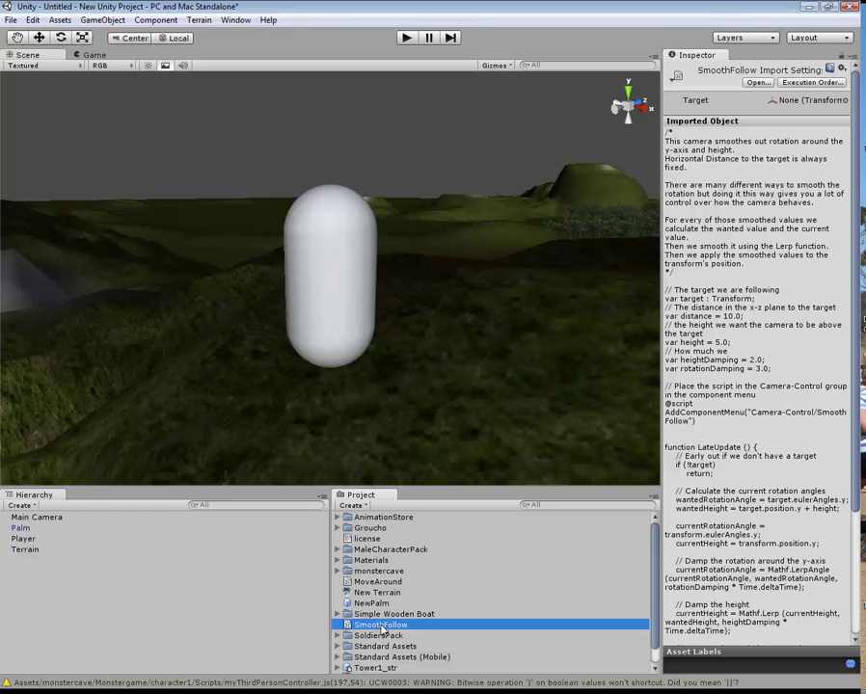
Step: Attach SmoothFollow to Main Camera with Player as its target, distance 10 and height 5
drag(382, 628, 44, 522)
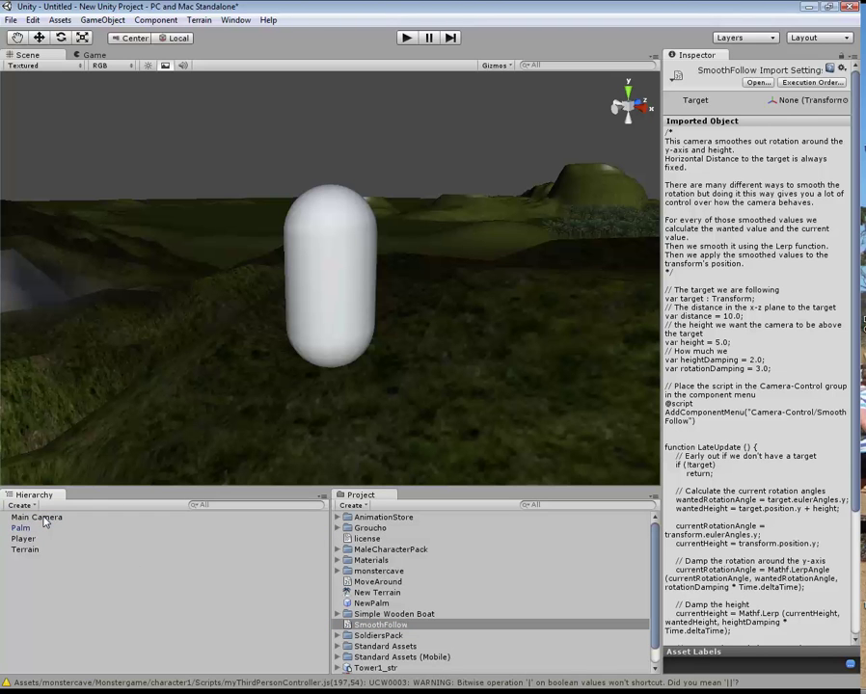
click(43, 520)
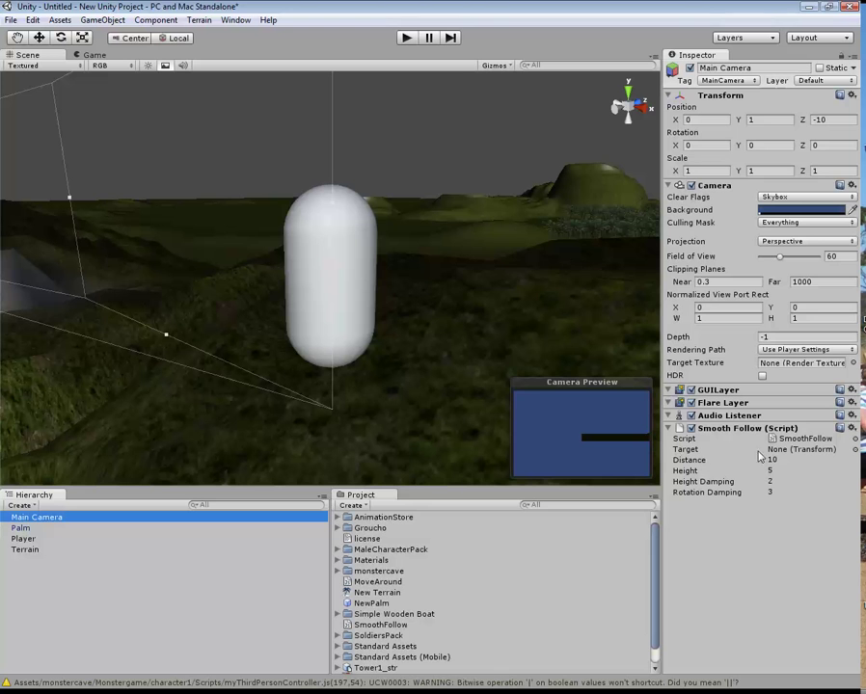
click(854, 451)
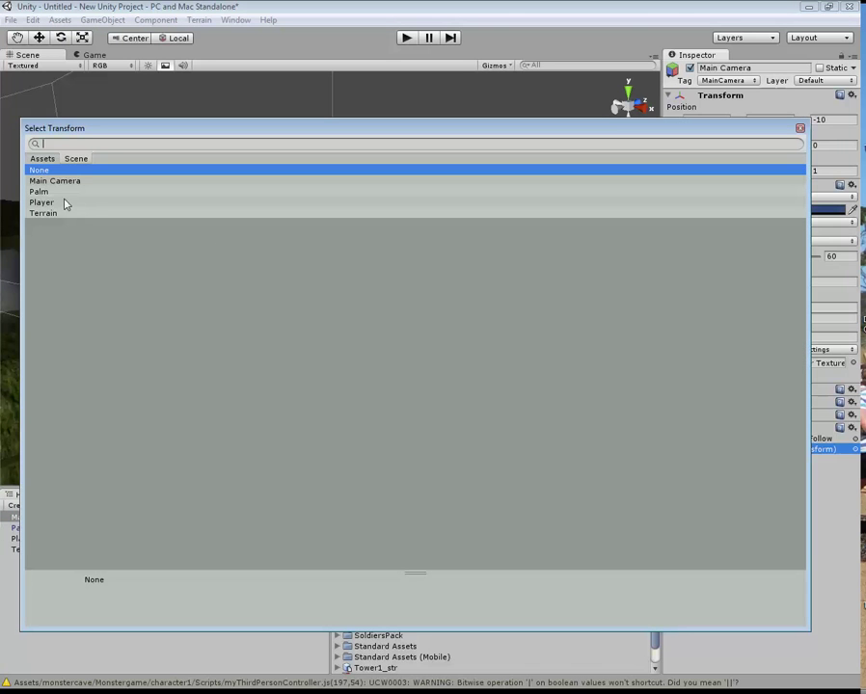
double_click(55, 203)
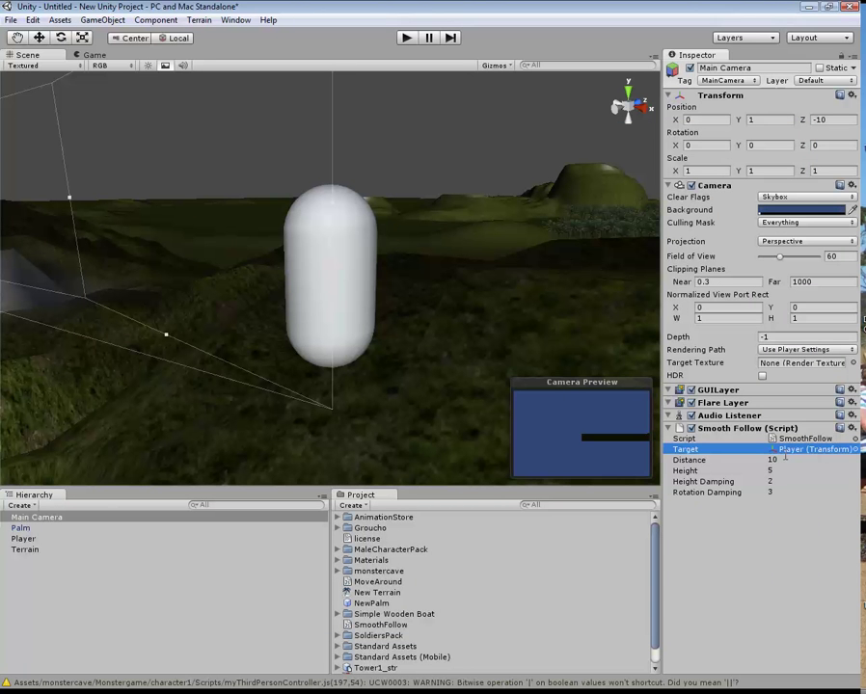
click(772, 461)
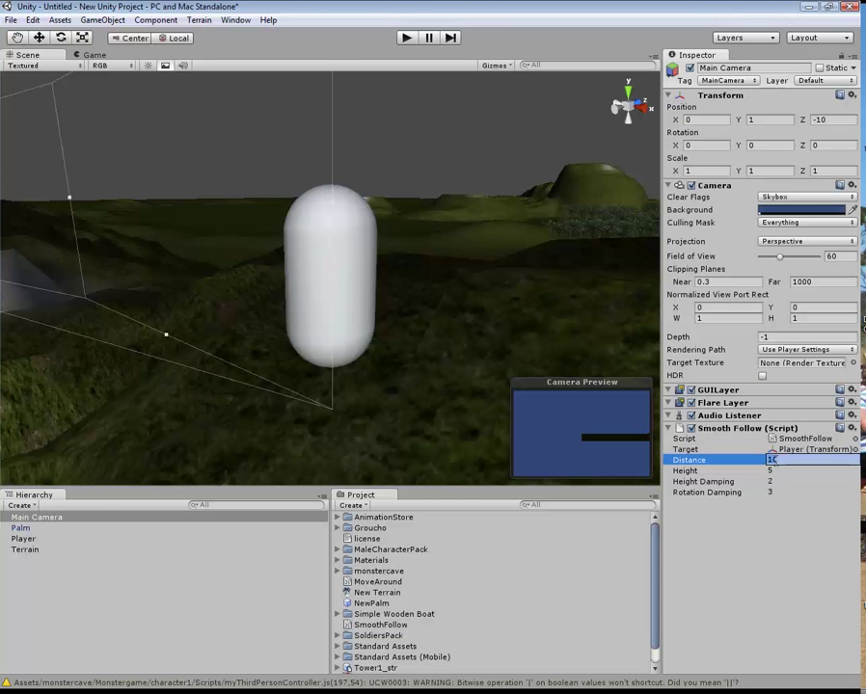
click(688, 473)
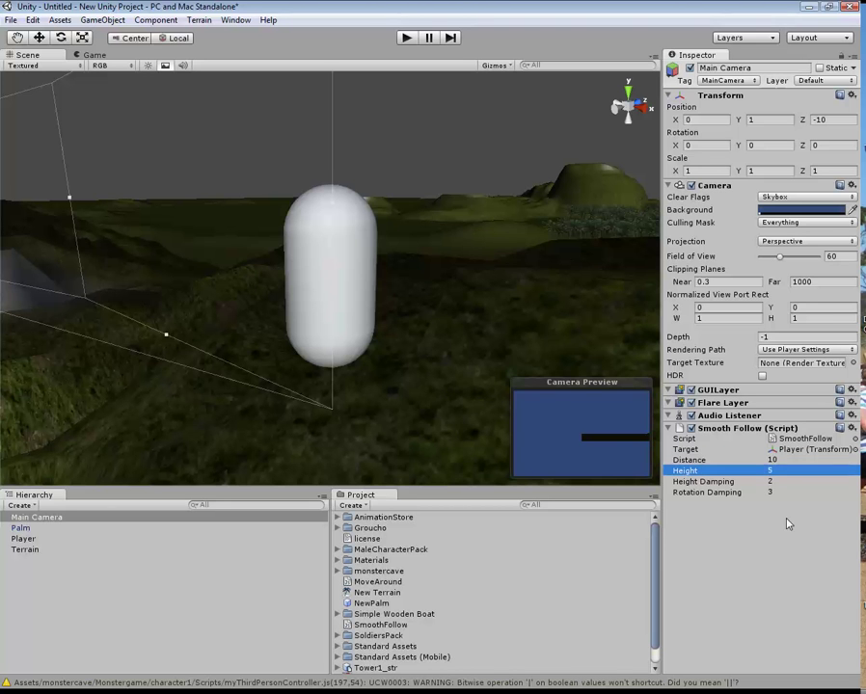
click(23, 539)
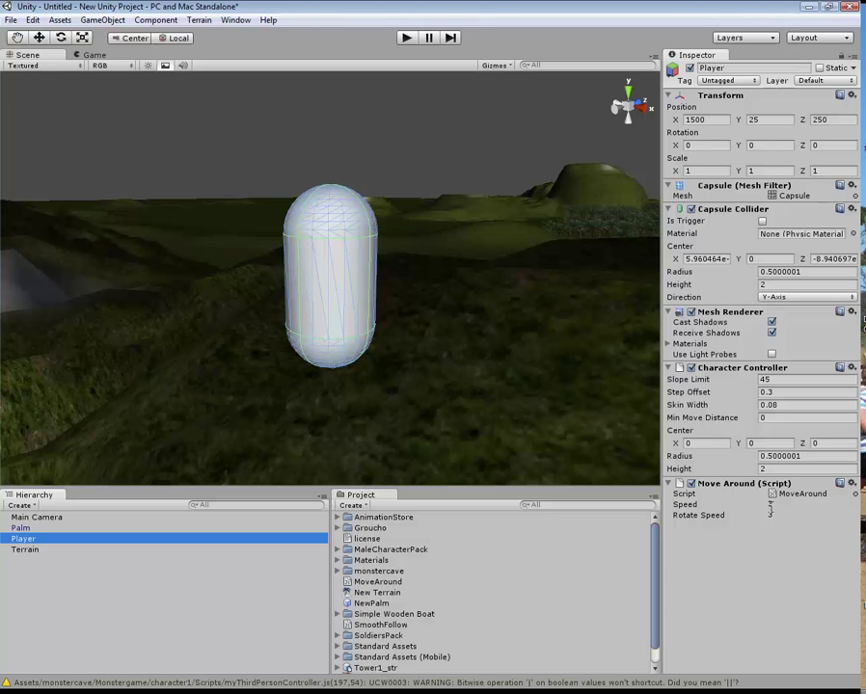
Step: Change the Player's MoveAround Speed from 3 to 5, leaving Rotate Speed at 3
click(769, 503)
text(5)
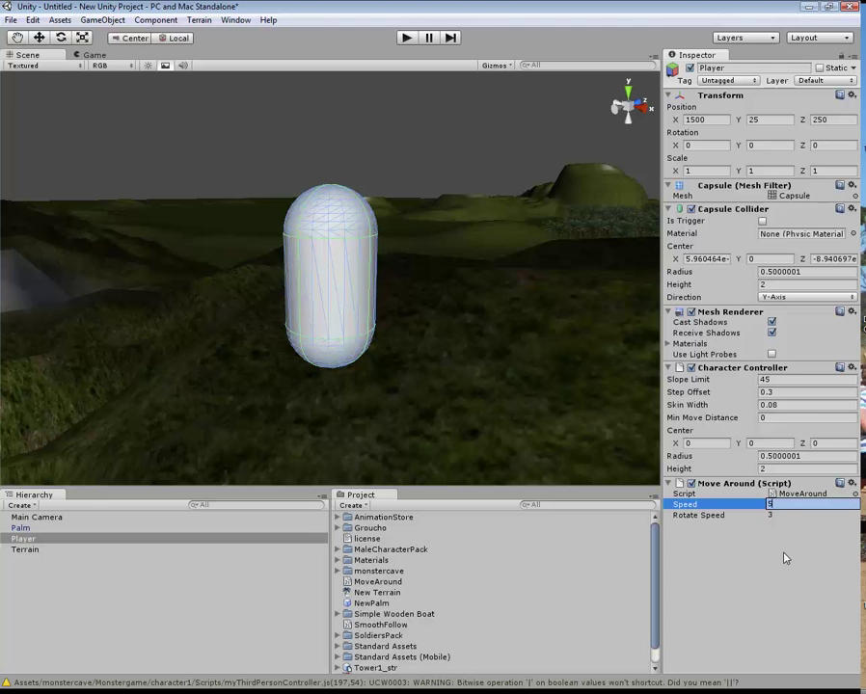
key(Return)
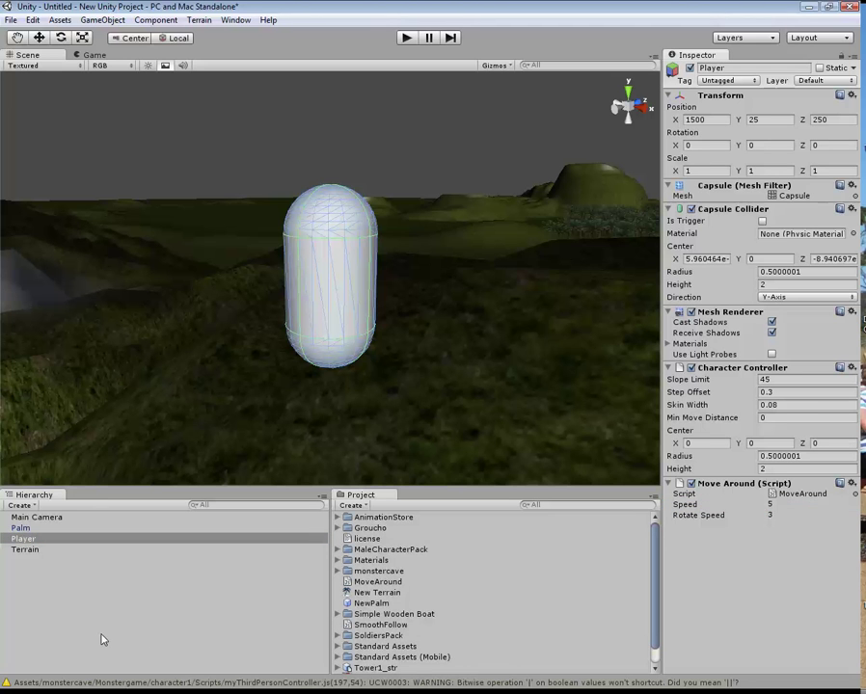
click(170, 555)
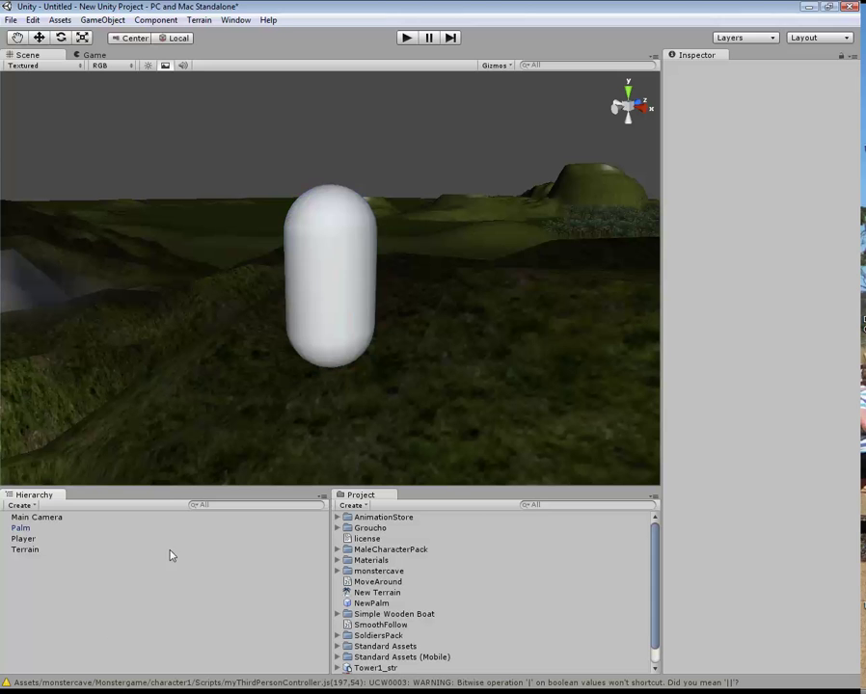
Step: Play the game, drive the capsule forward and left through the palm trees, then stop
click(407, 38)
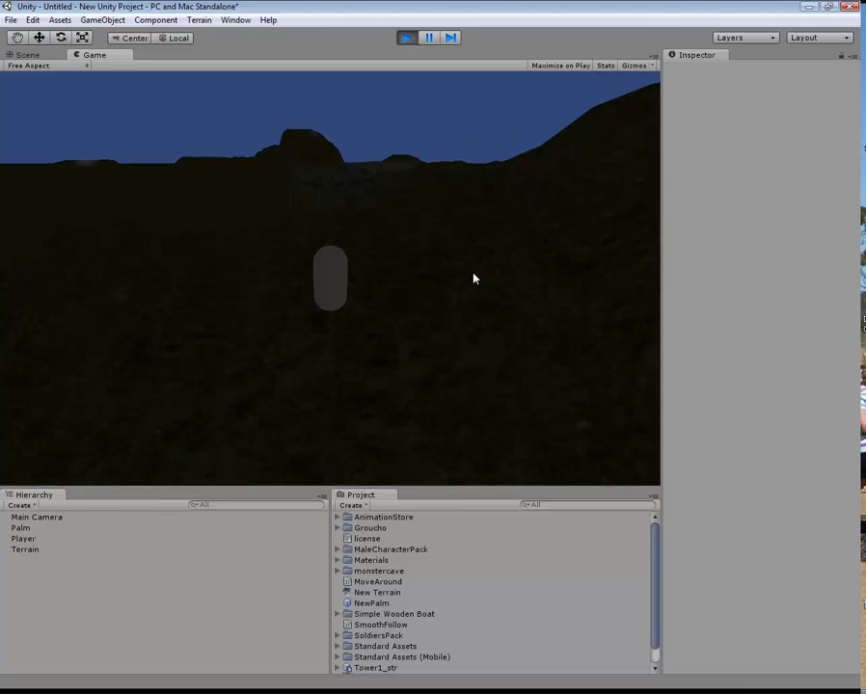
key(w)
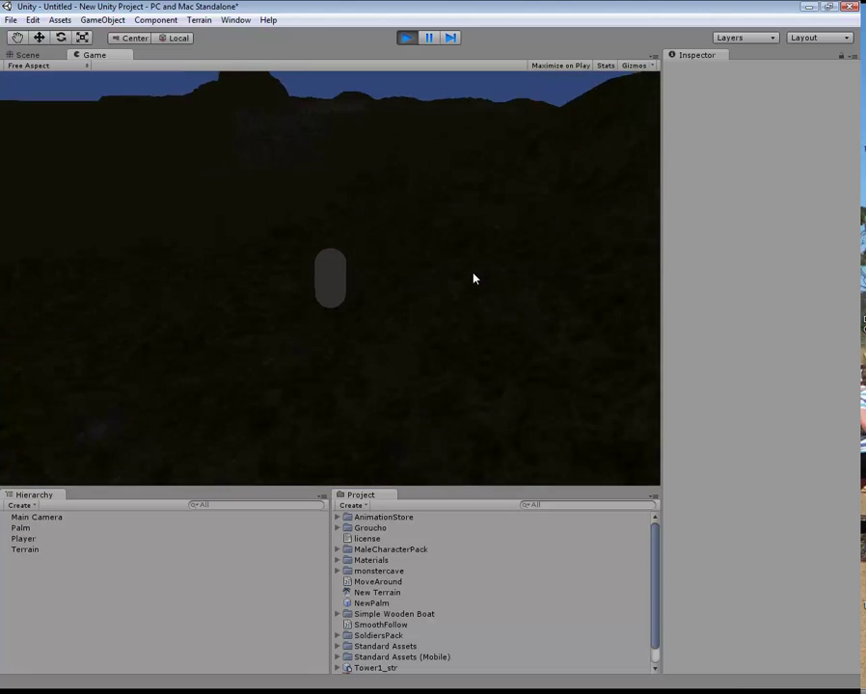
key(a)
key(w)
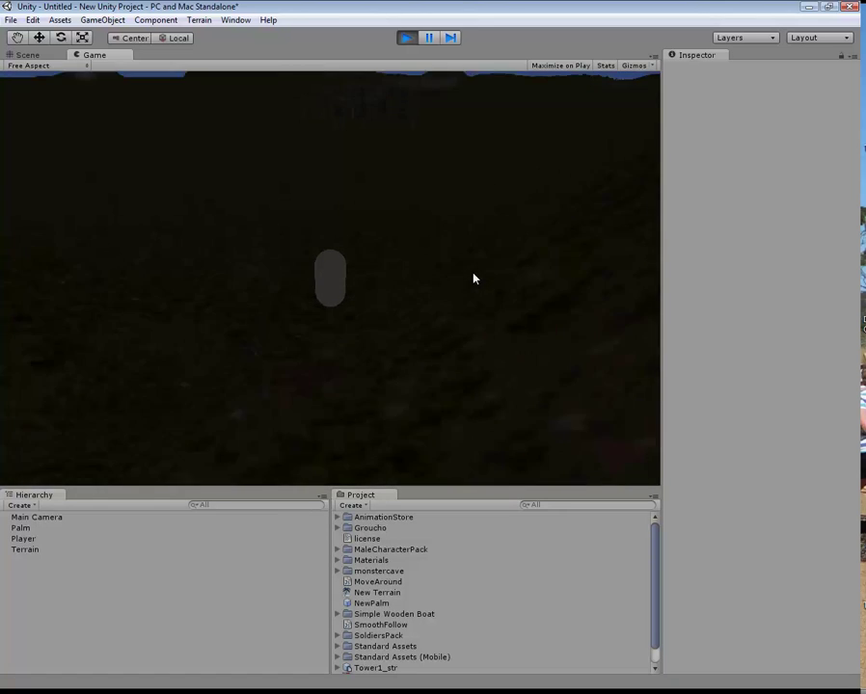
key(w)
key(w)
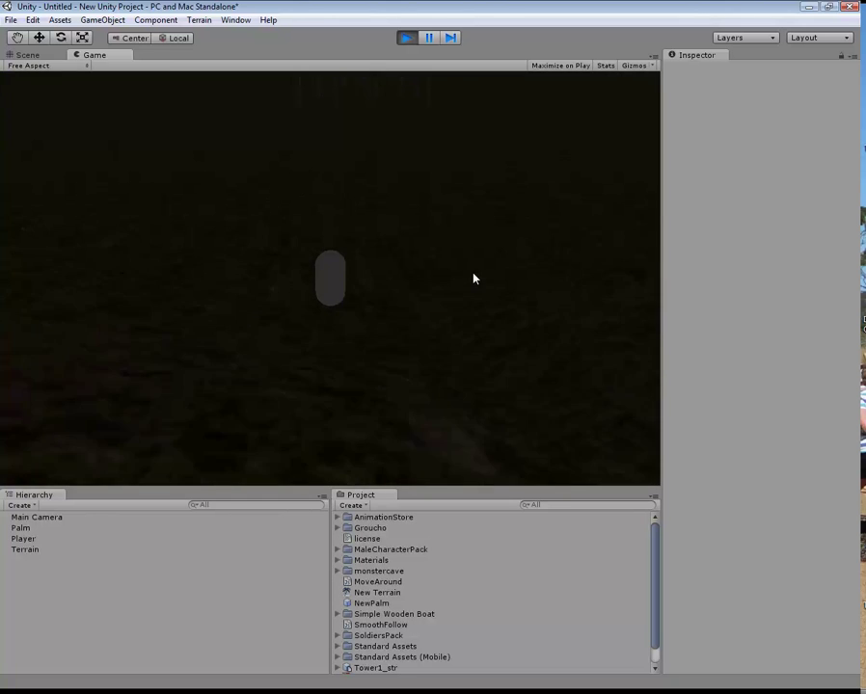
key(w)
key(w)
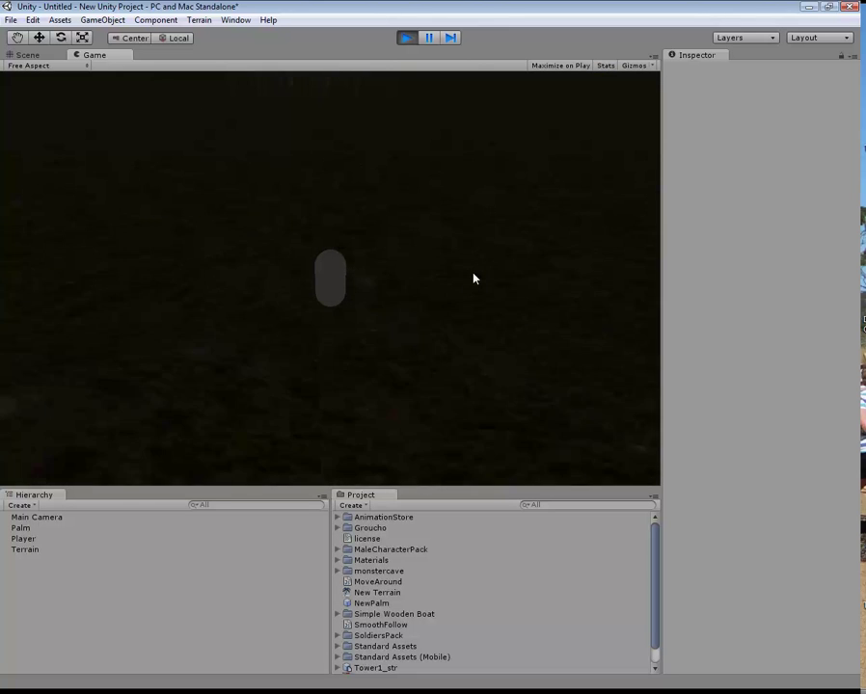
key(w)
key(w)
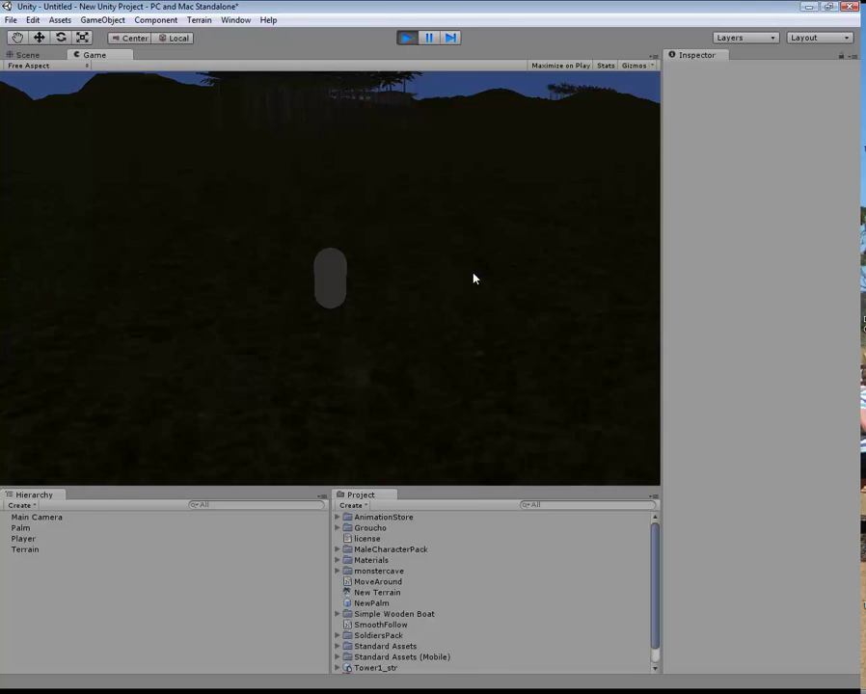
key(w)
key(w)
key(w)
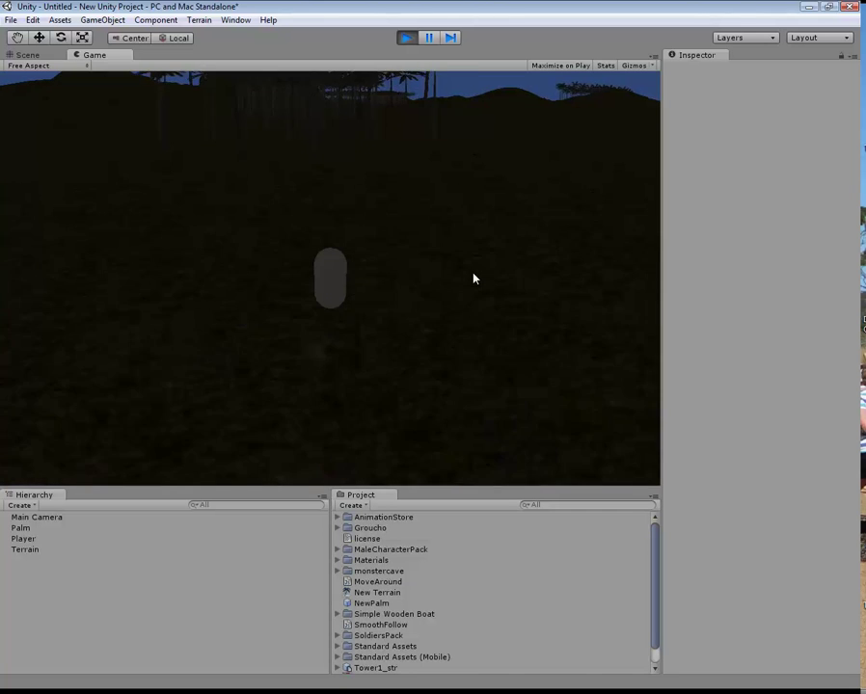
key(w)
key(w)
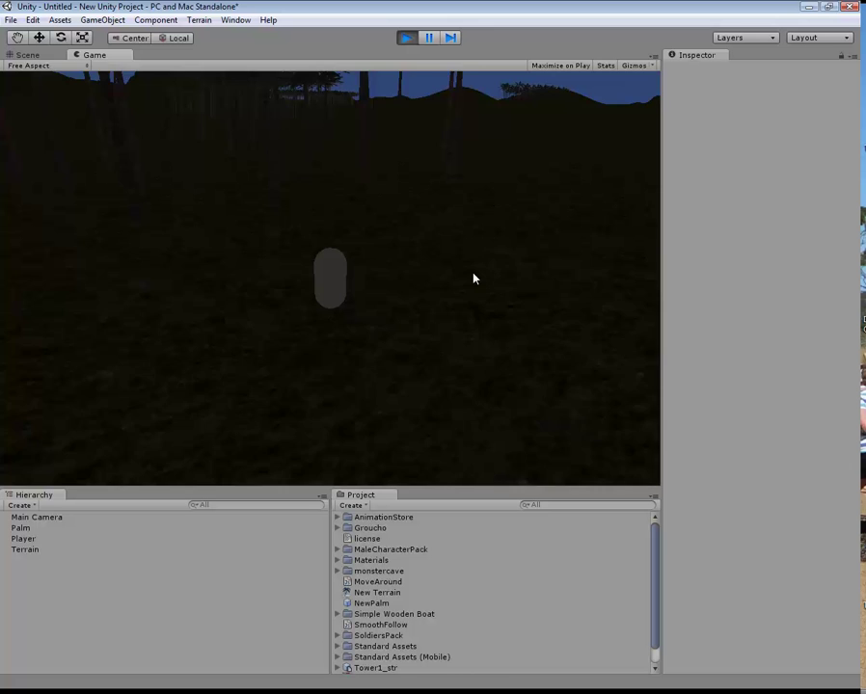
key(w)
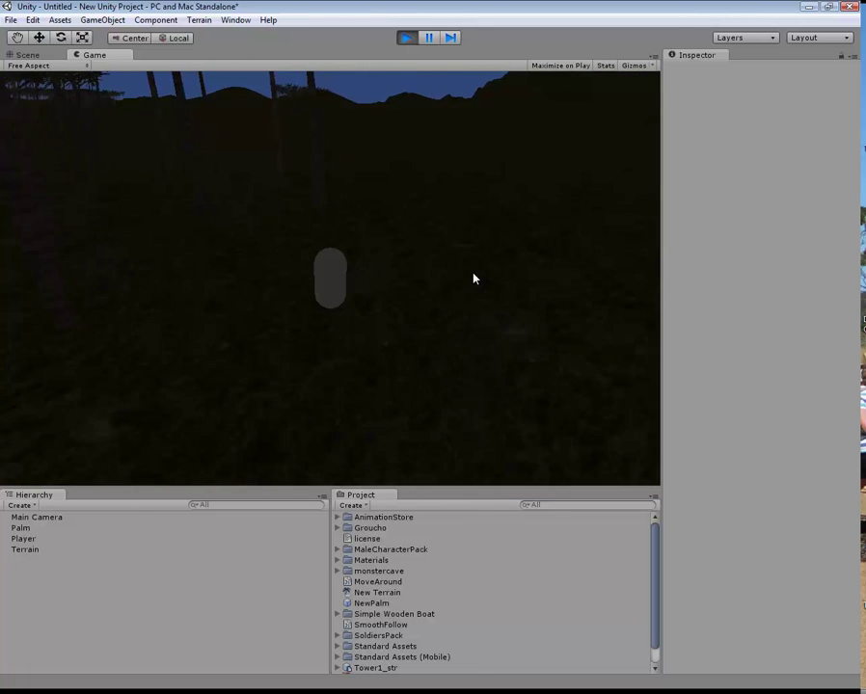
key(w)
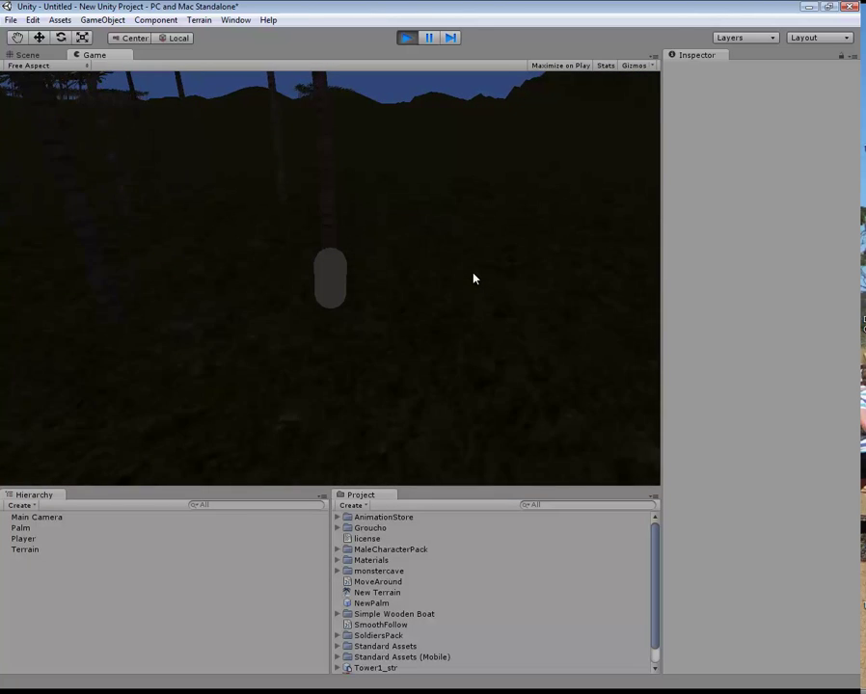
key(w)
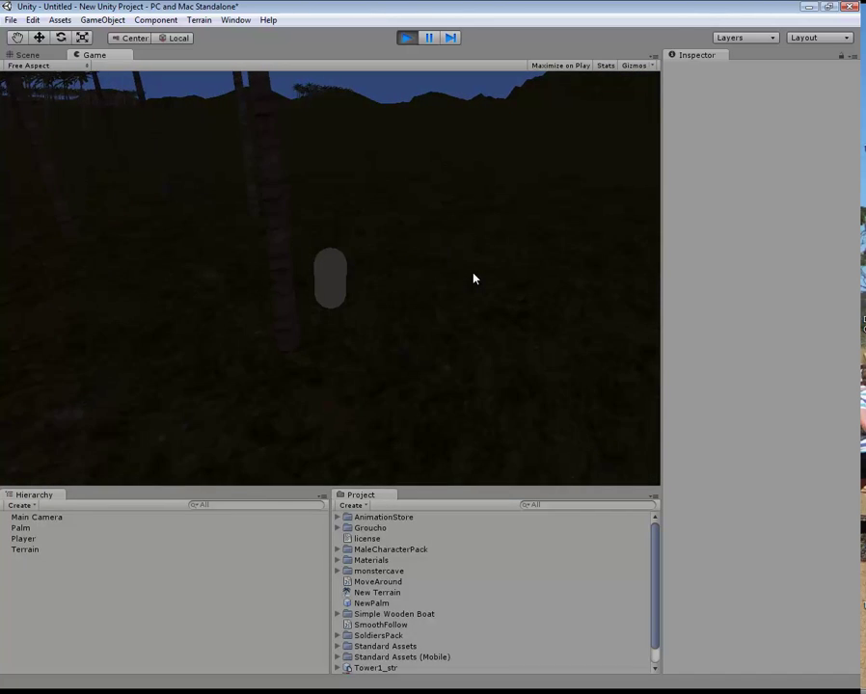
click(406, 37)
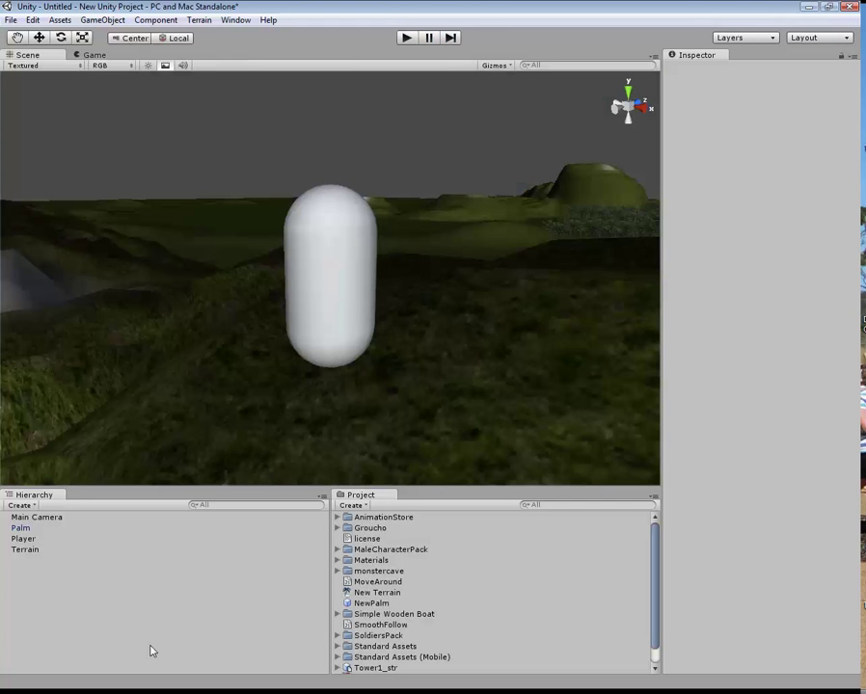
Step: Create a Directional Light from the GameObject menu and place it at 500, 500, 500
click(104, 21)
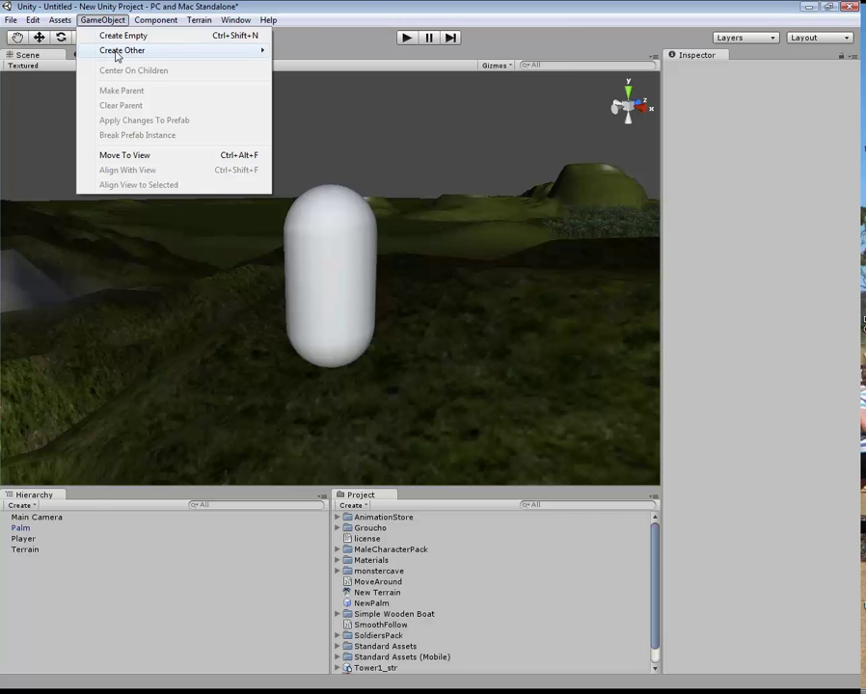
mouse_move(117, 56)
click(366, 131)
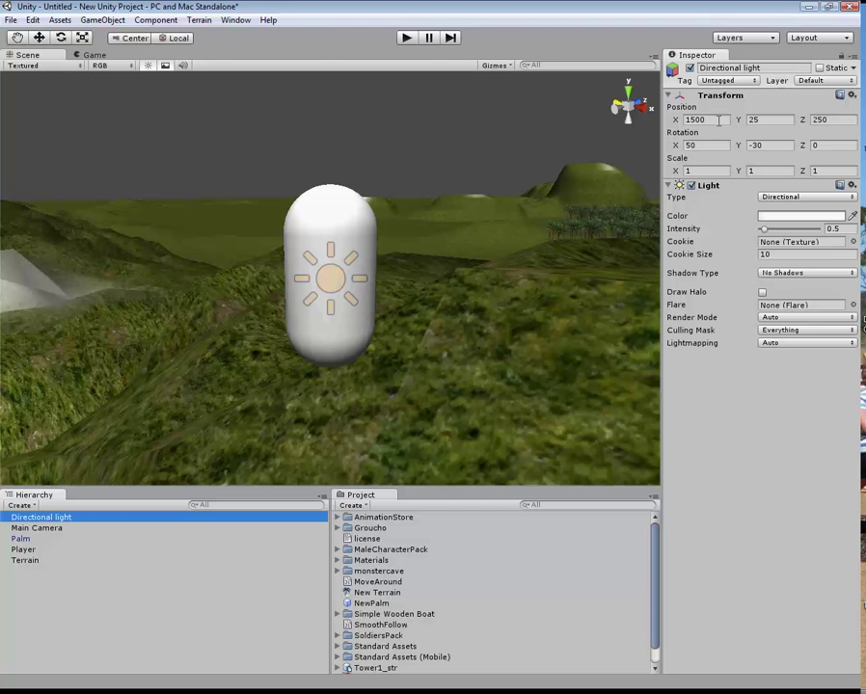
click(718, 121)
text(5)
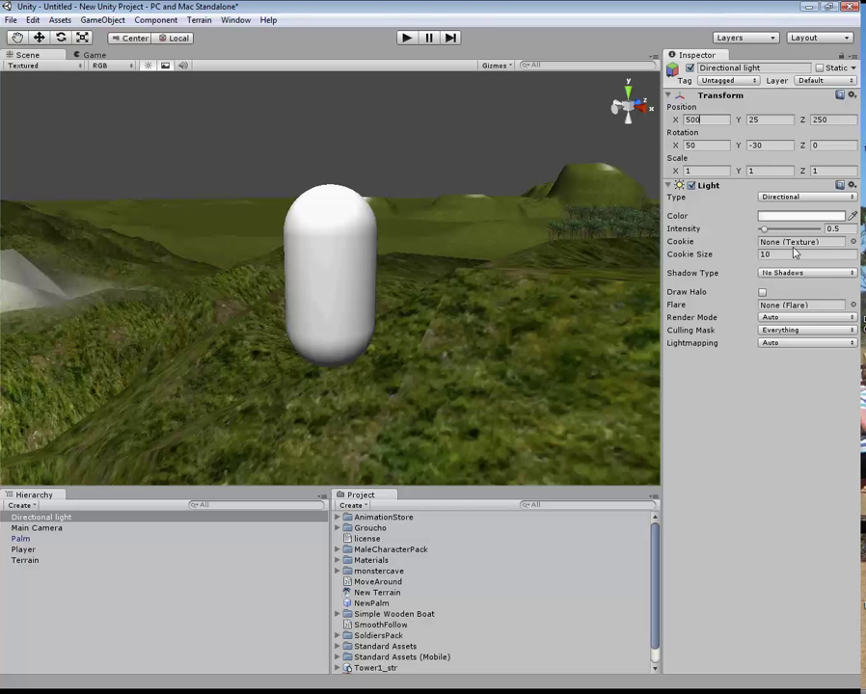
click(779, 118)
click(834, 118)
text(500)
Step: Frame the light, give it X rotation 90 and intensity 0.4, then start Play mode
click(97, 595)
click(58, 517)
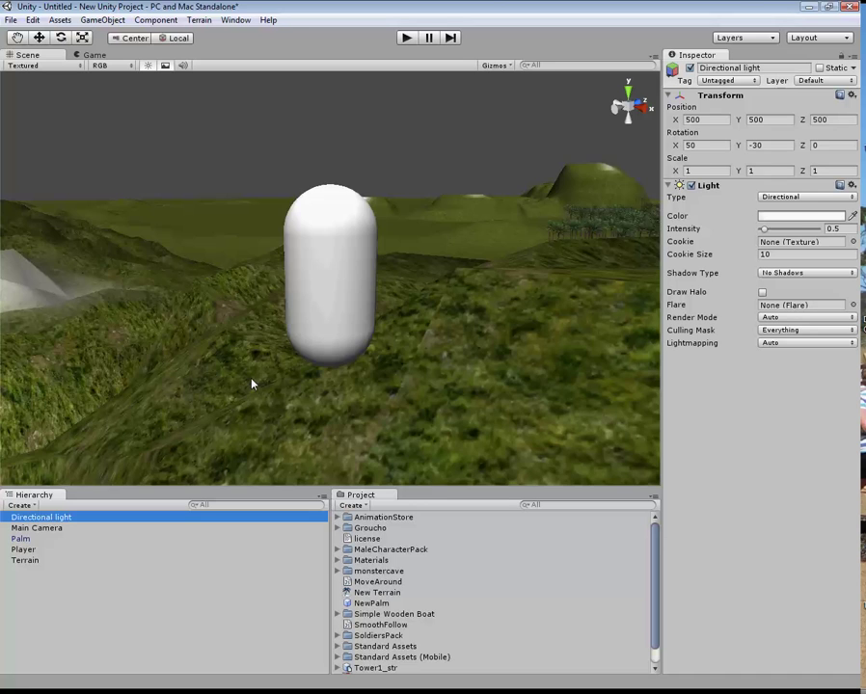
key(f)
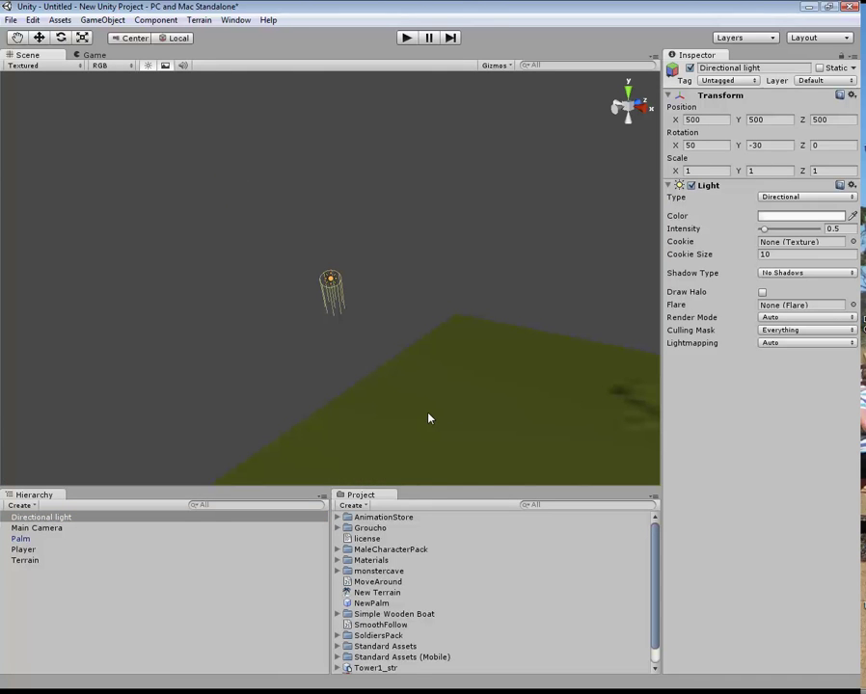
click(697, 146)
text(90)
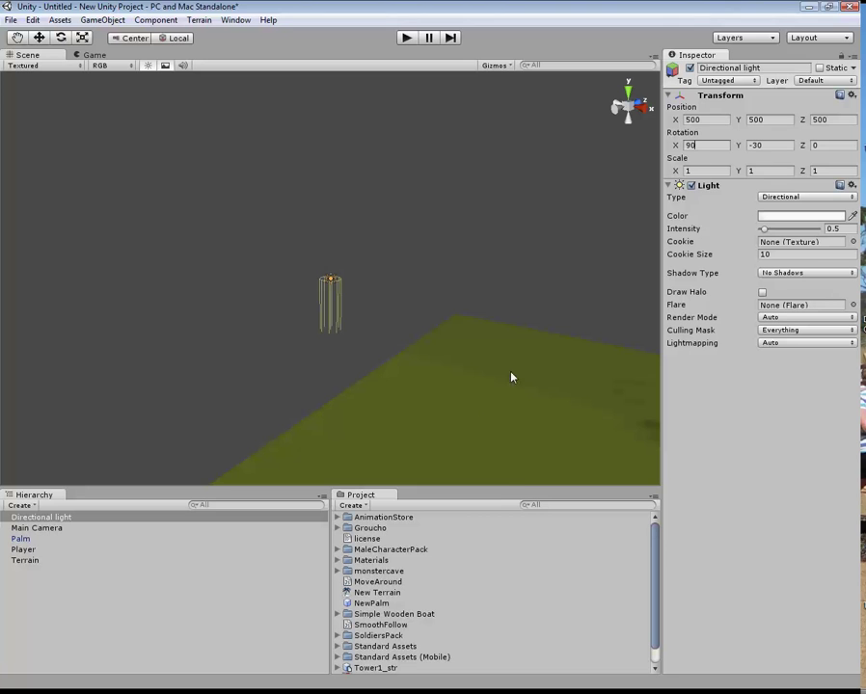
mouse_move(764, 232)
mouse_down()
mouse_move(784, 232)
mouse_move(758, 233)
mouse_up()
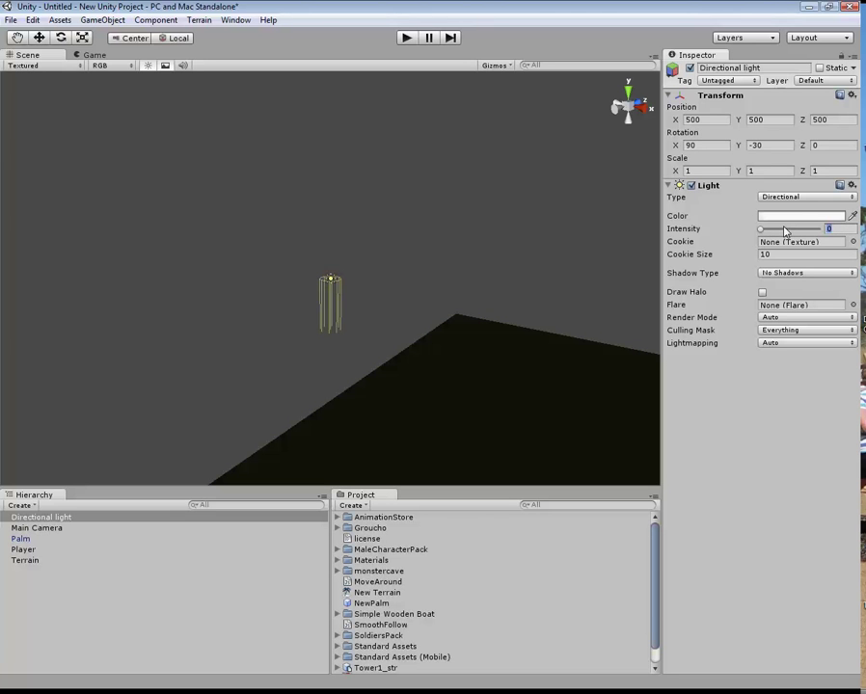
text(.4)
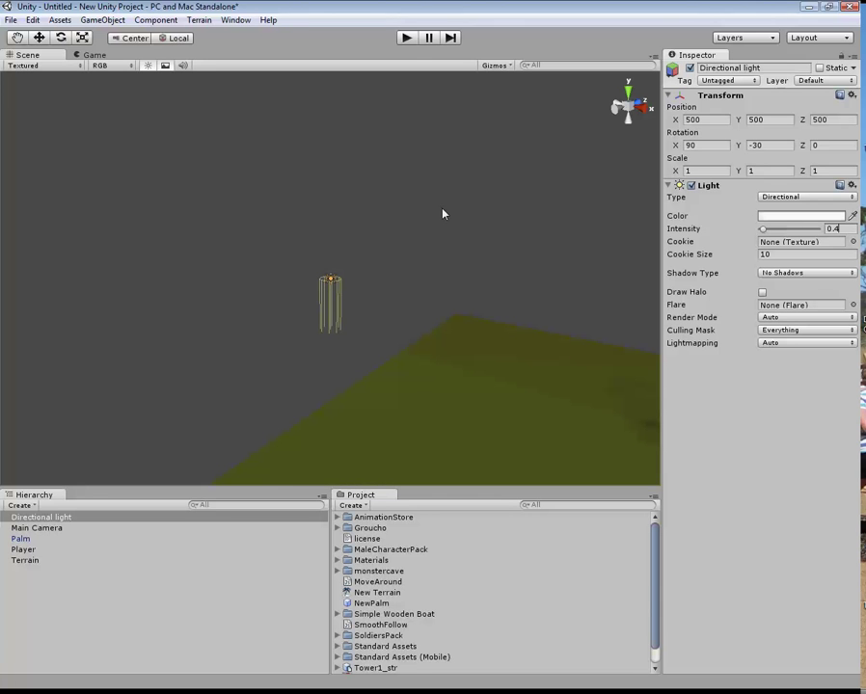
click(406, 39)
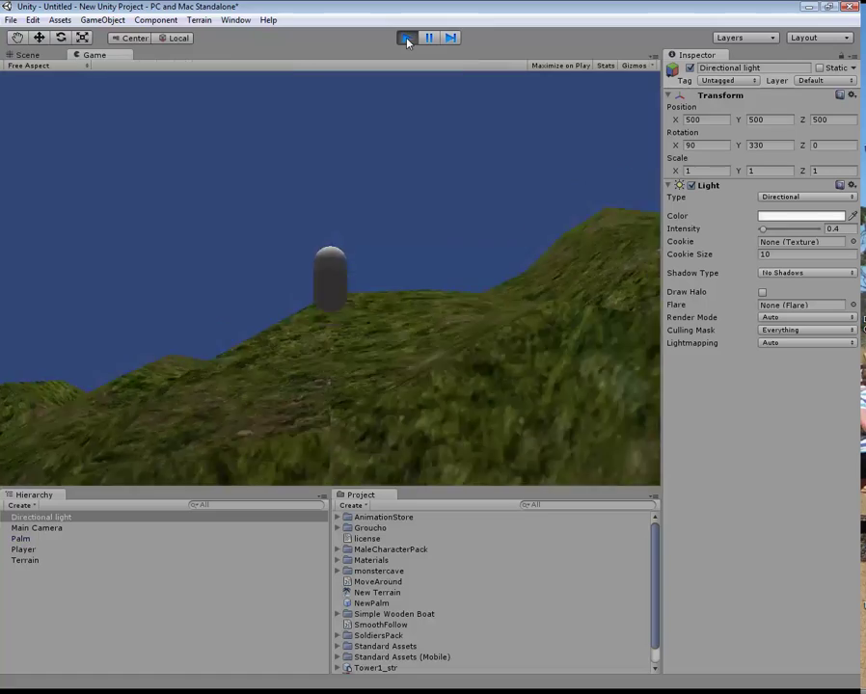
Step: Drive the Player forward with the Up arrow toward the palm trees on the lit terrain
key(Up)
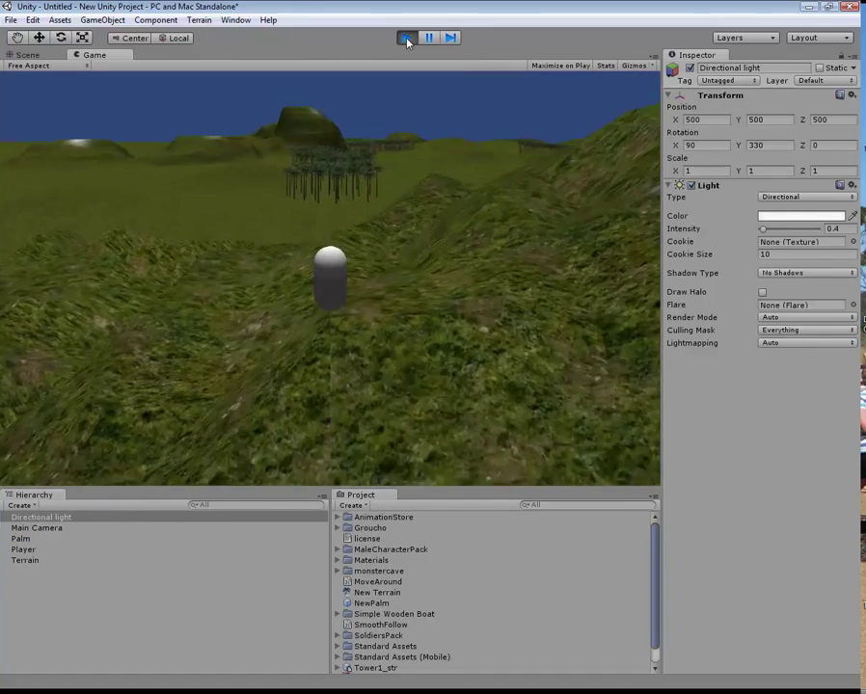
key(Up)
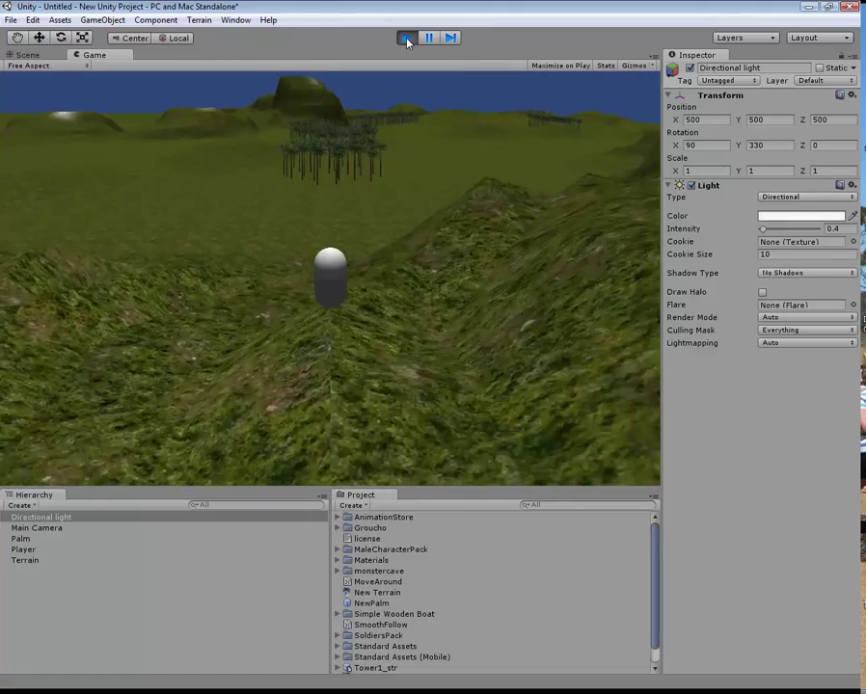
key(Up)
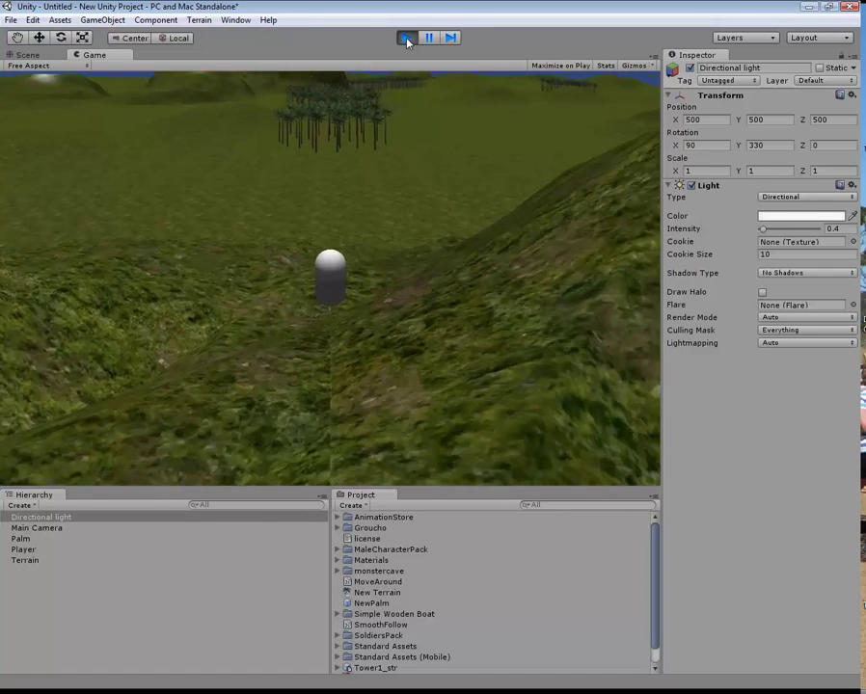